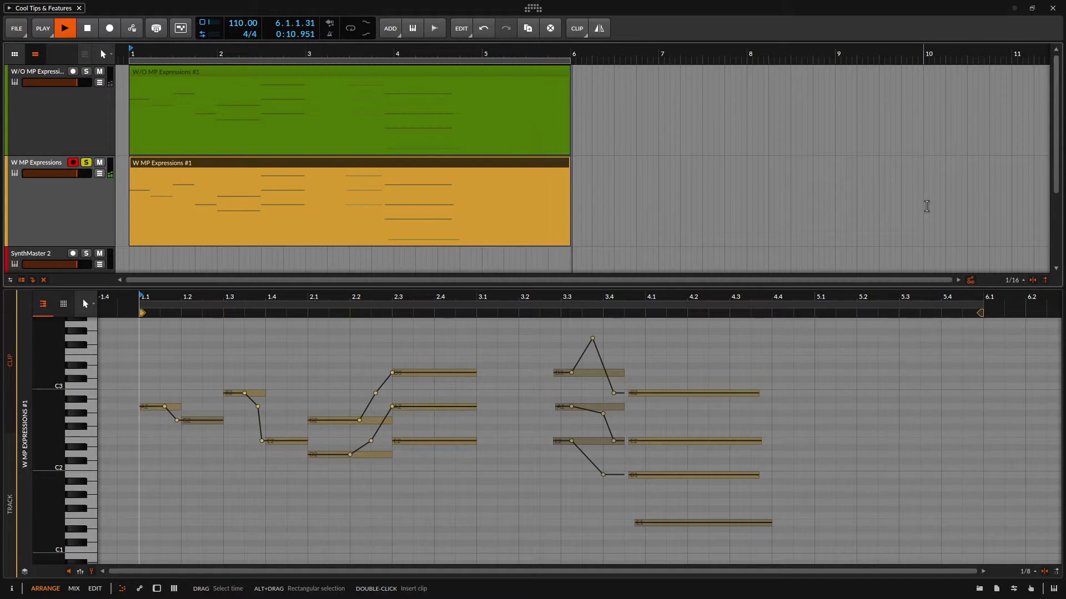
Step: Stop playback and hide the note editor so both expression clips and SynthMaster 2 show
{"action": "key", "text": "space"}
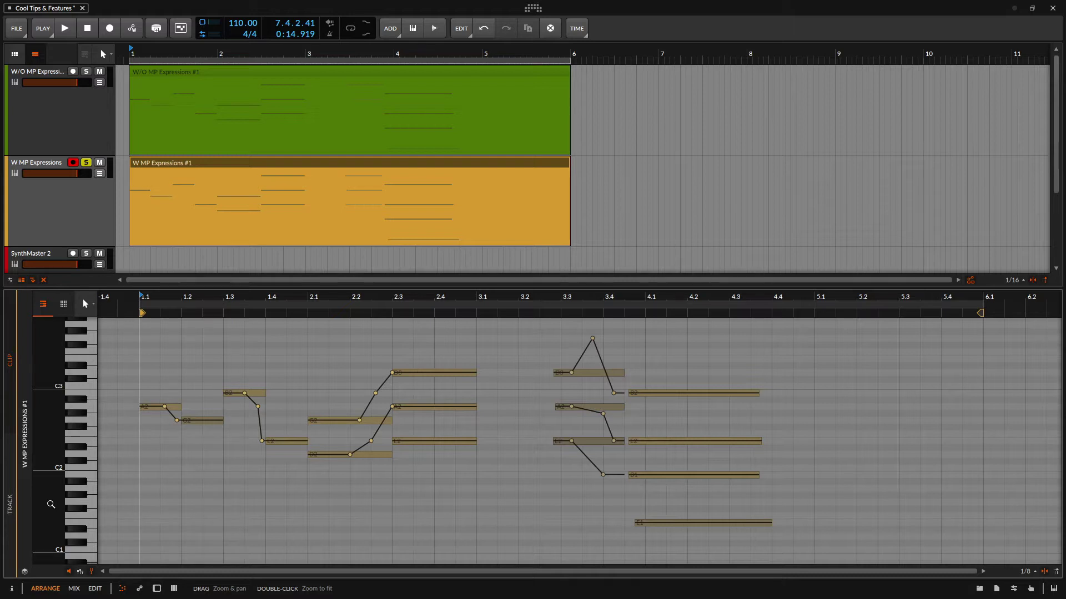
{"action": "key", "text": "e"}
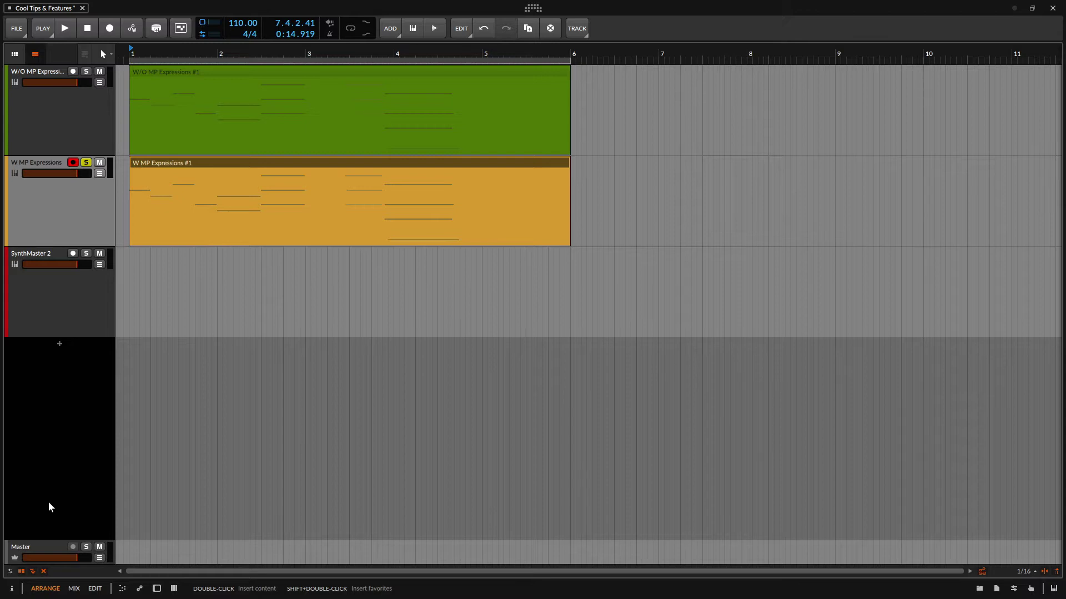
Step: Select the SynthMaster 2 track, solo it, and open its SynthMaster plug-in window
{"action": "key", "text": "Down"}
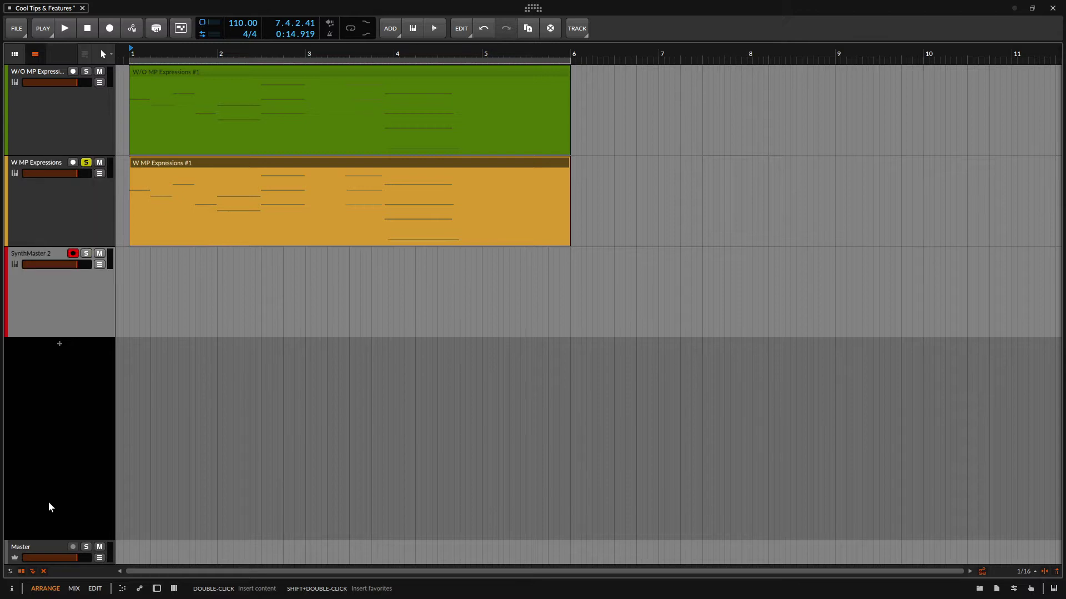
{"action": "key", "text": "Up"}
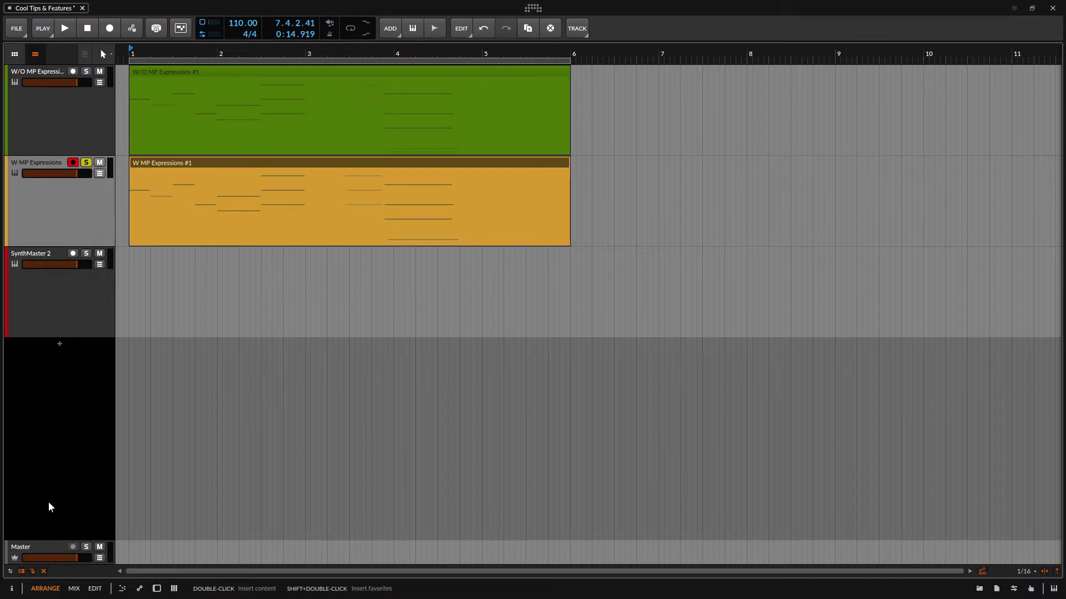
{"action": "key", "text": "shift+s"}
{"action": "key", "text": "Down"}
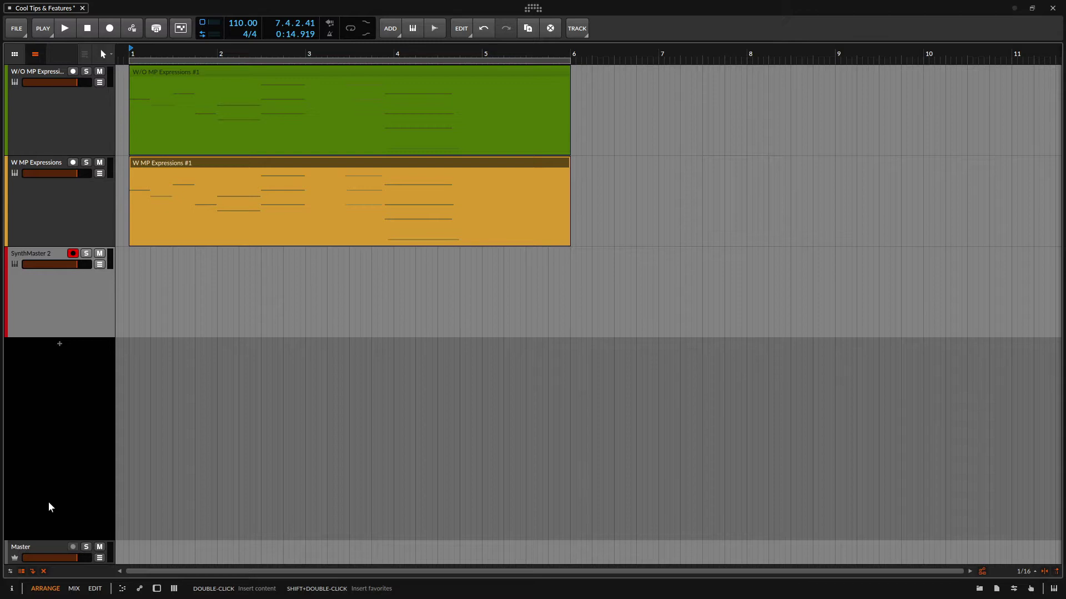
{"action": "key", "text": "shift+s"}
{"action": "key", "text": "alt+w"}
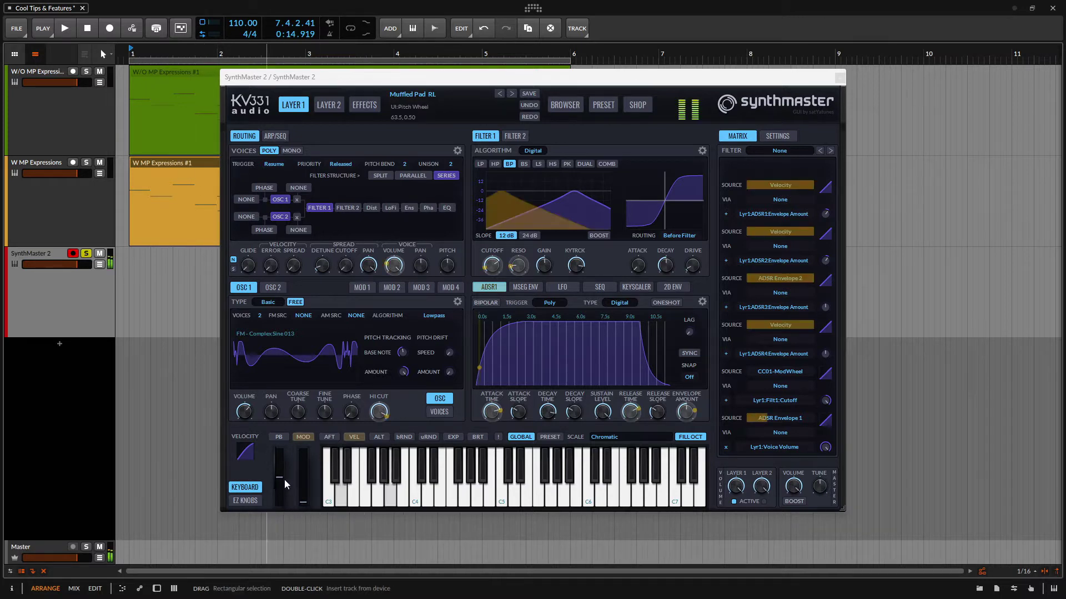
Step: Bend SynthMaster's pitch wheel all the way up to test the pitch bend
{"action": "mouse_move", "coordinate": [280, 481]}
{"action": "left_mouse_down"}
{"action": "mouse_move", "coordinate": [280, 451]}
{"action": "mouse_move", "coordinate": [279, 501]}
{"action": "left_mouse_up"}
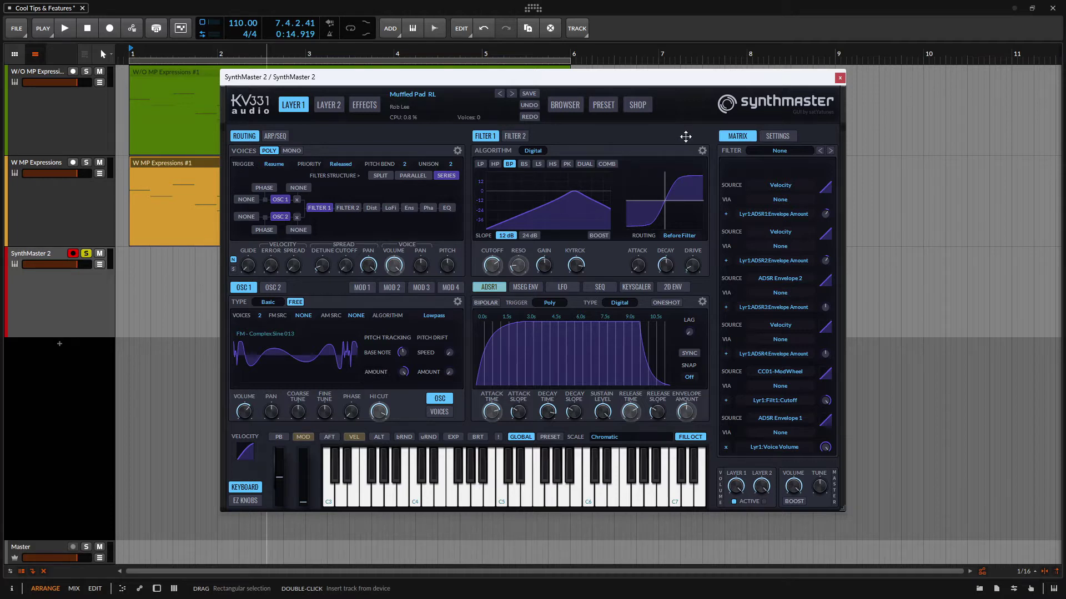
Step: Close the SynthMaster window, unsolo SynthMaster 2, and show the W/O MP Expressions device chain
{"action": "left_click", "coordinate": [840, 78]}
{"action": "key", "text": "s"}
{"action": "key", "text": "Up"}
{"action": "key", "text": "Up"}
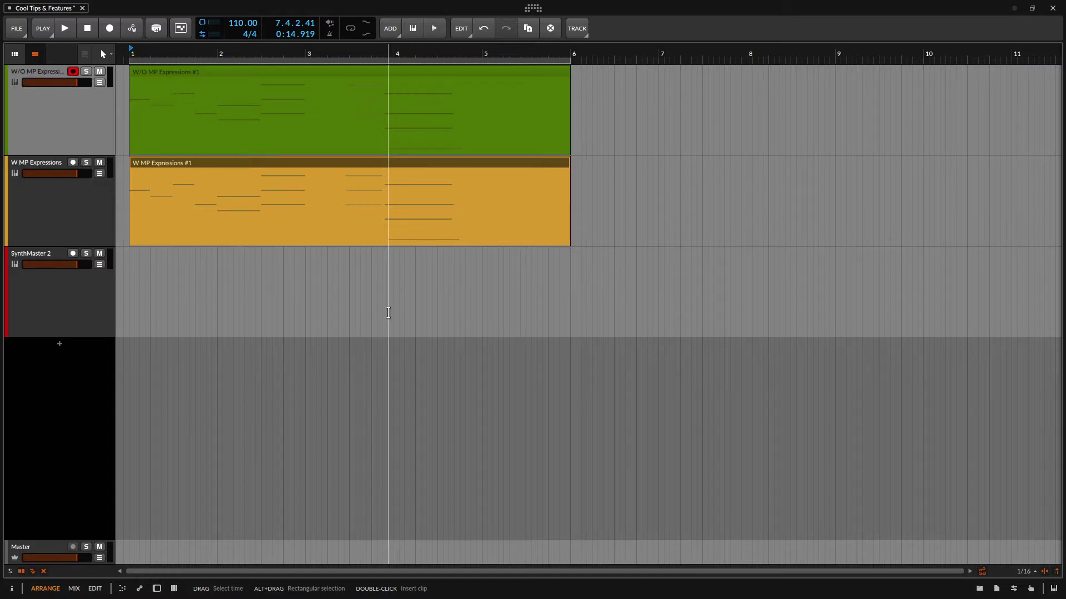
{"action": "key", "text": "d"}
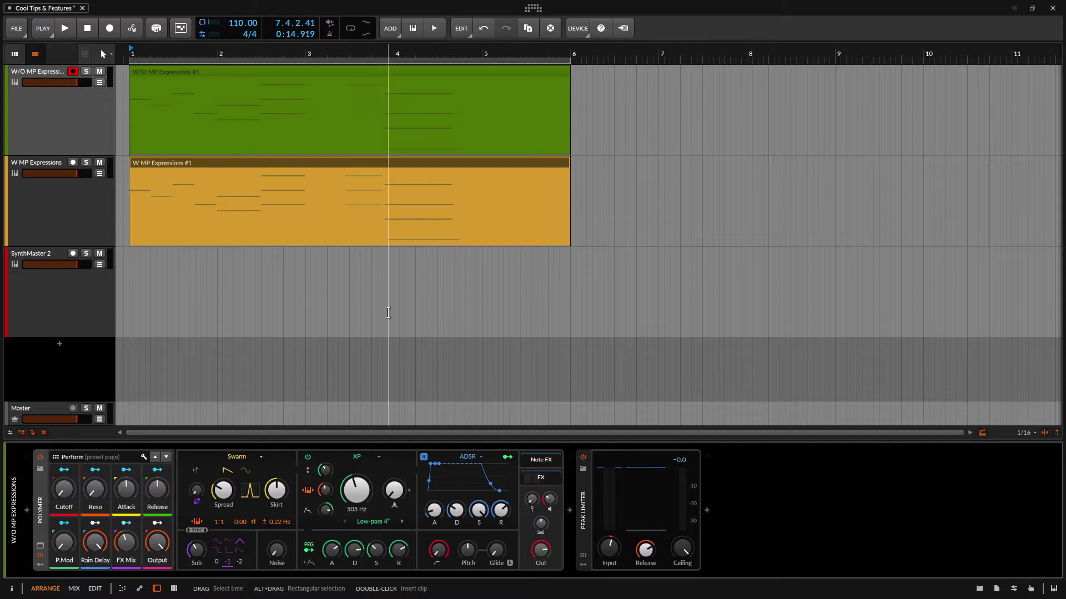
Step: Open the W/O MP Expressions #1 clip full-window in the Edit layout with micro-pitch editing on
{"action": "double_click", "coordinate": [312, 71]}
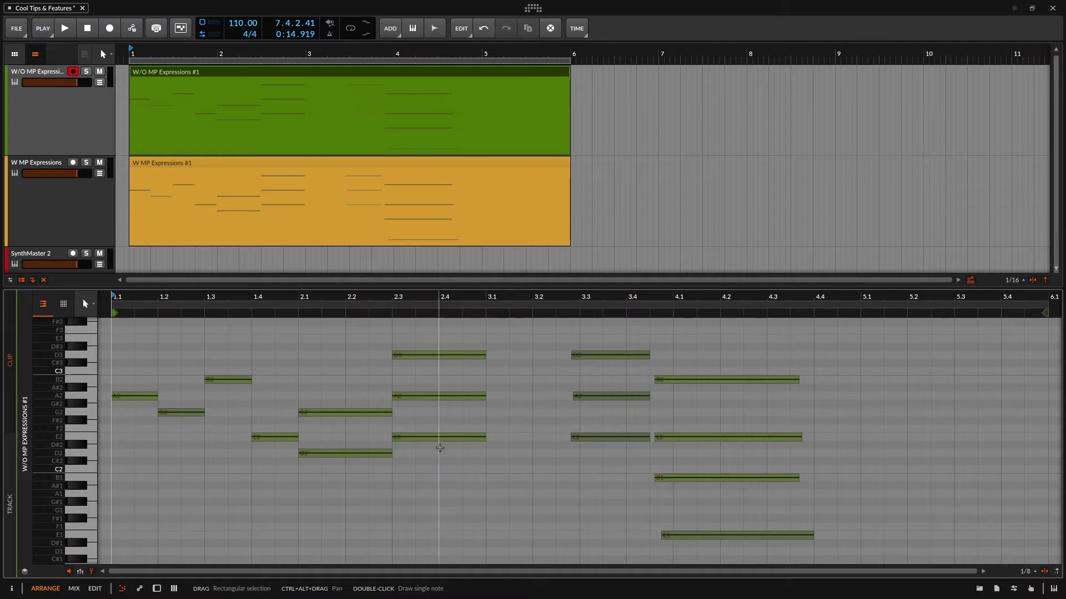
{"action": "key", "text": "alt+3"}
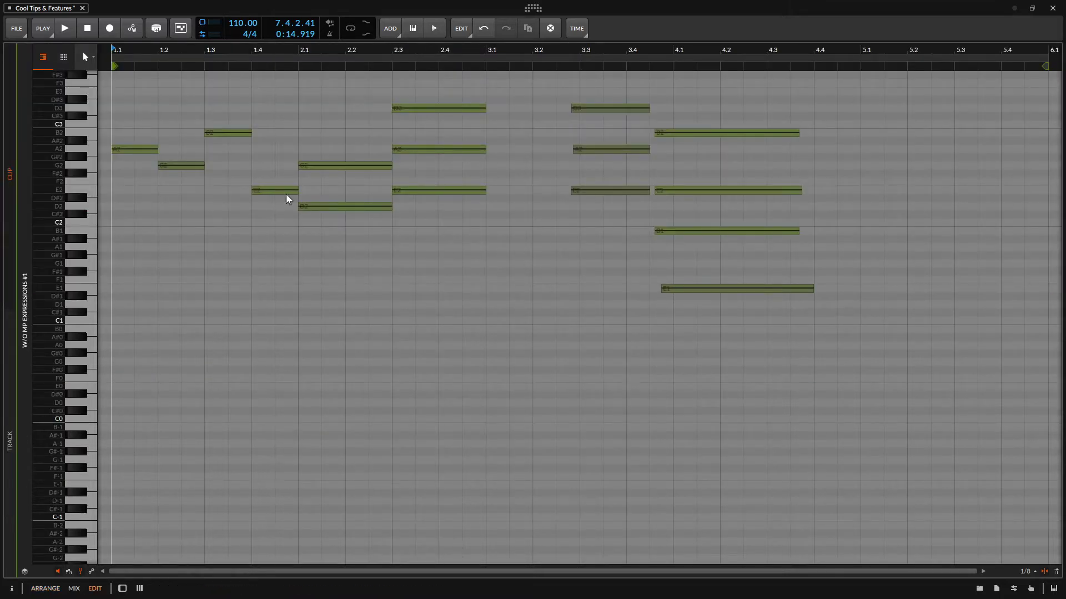
{"action": "scroll", "coordinate": [283, 278], "scroll_direction": "up", "scroll_amount": 1}
{"action": "scroll", "coordinate": [283, 278], "scroll_direction": "up", "scroll_amount": 2}
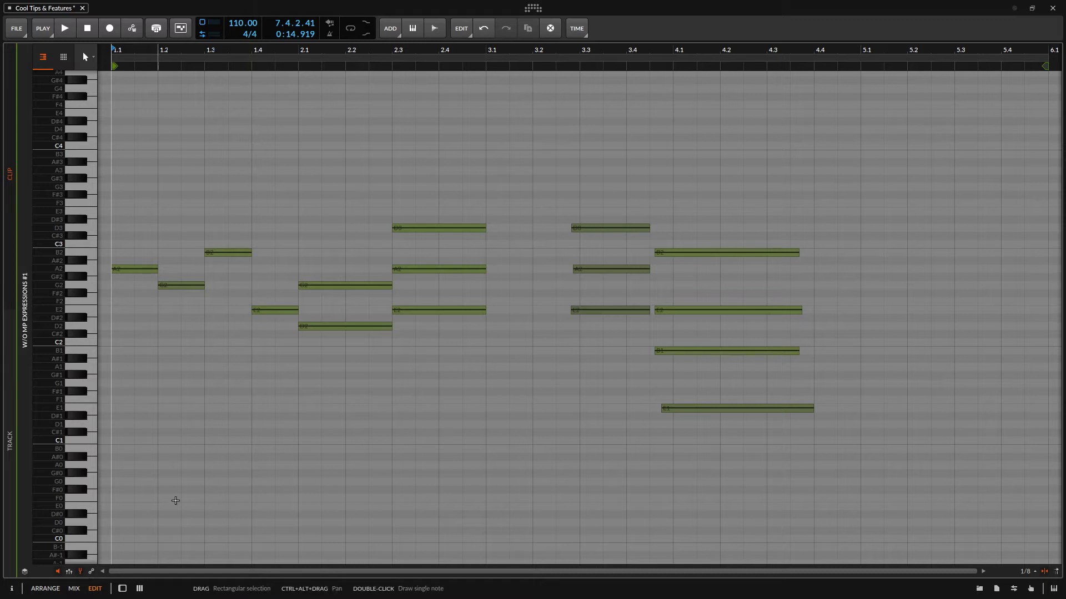
{"action": "left_click", "coordinate": [81, 572]}
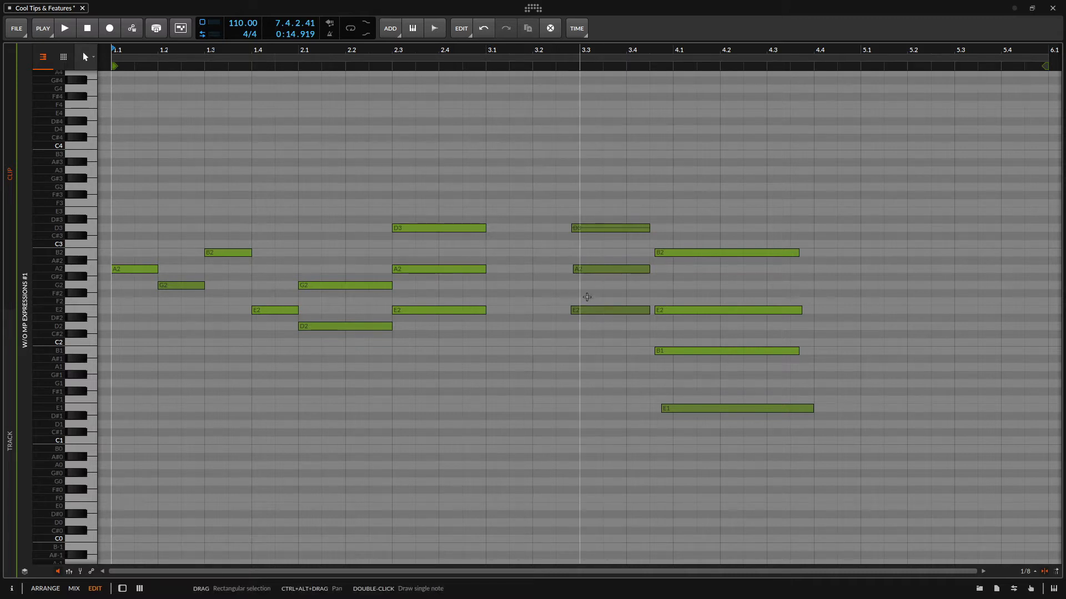
{"action": "left_click", "coordinate": [80, 571]}
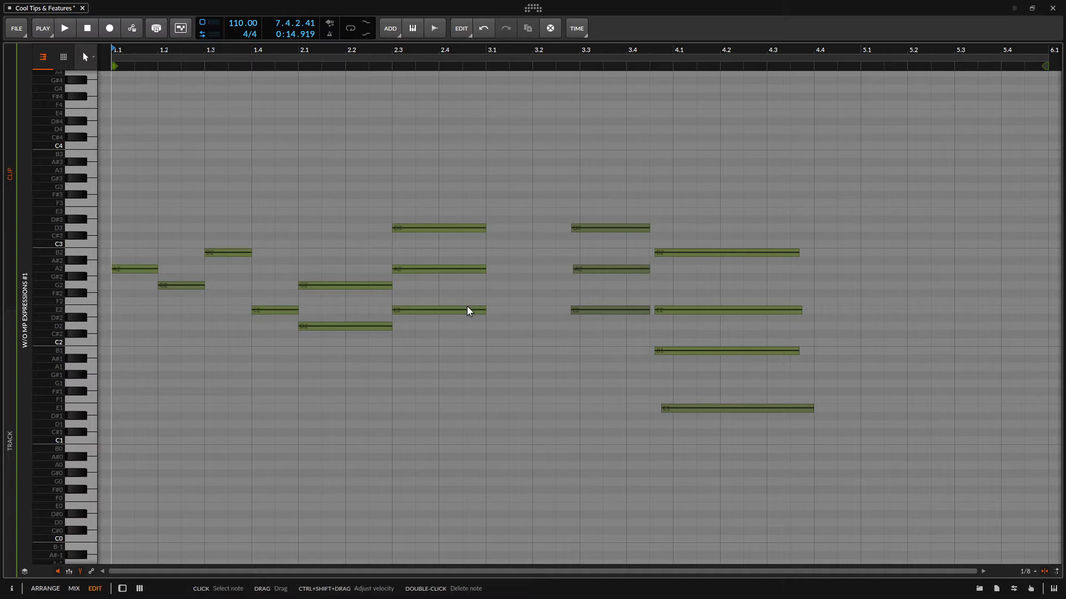
Step: Bend A2's end down 2 semitones and B2's end down 7 semitones to E2
{"action": "left_click", "coordinate": [135, 270]}
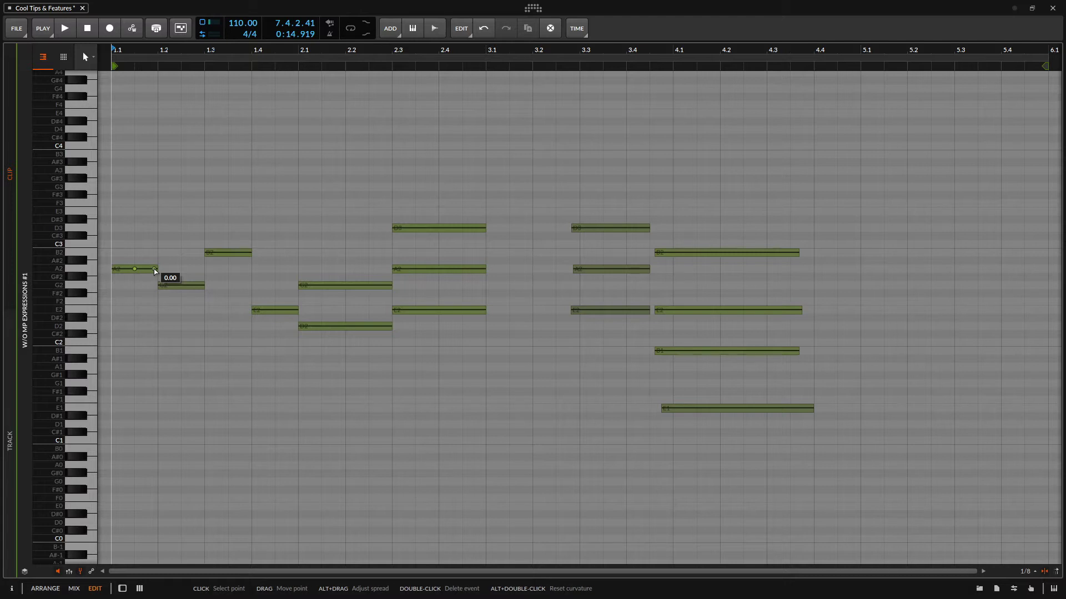
{"action": "left_click_drag", "start_coordinate": [155, 272], "coordinate": [154, 285]}
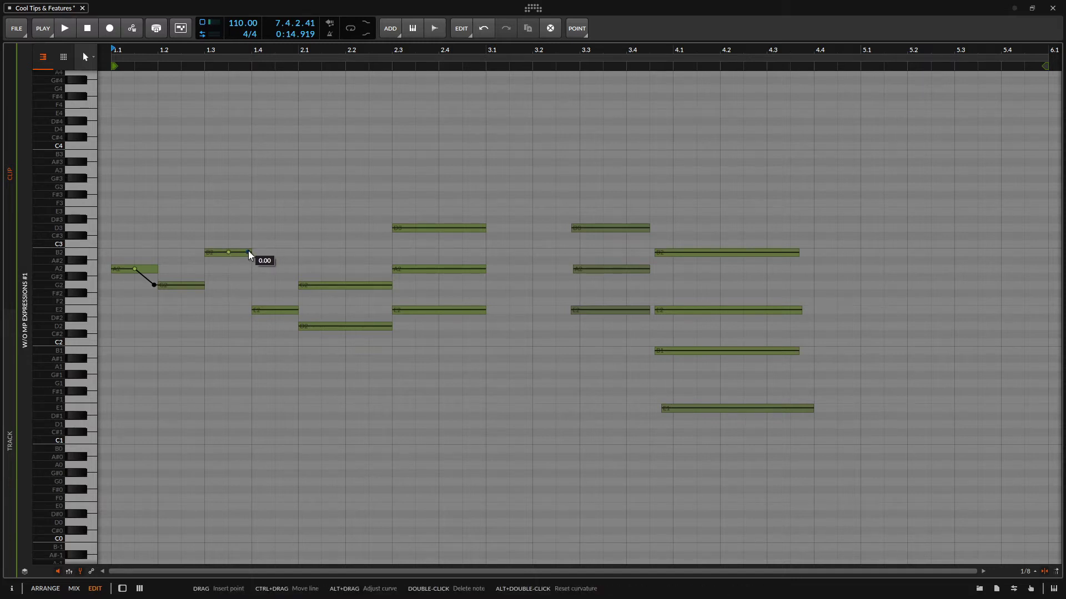
{"action": "left_click_drag", "start_coordinate": [247, 253], "coordinate": [247, 311]}
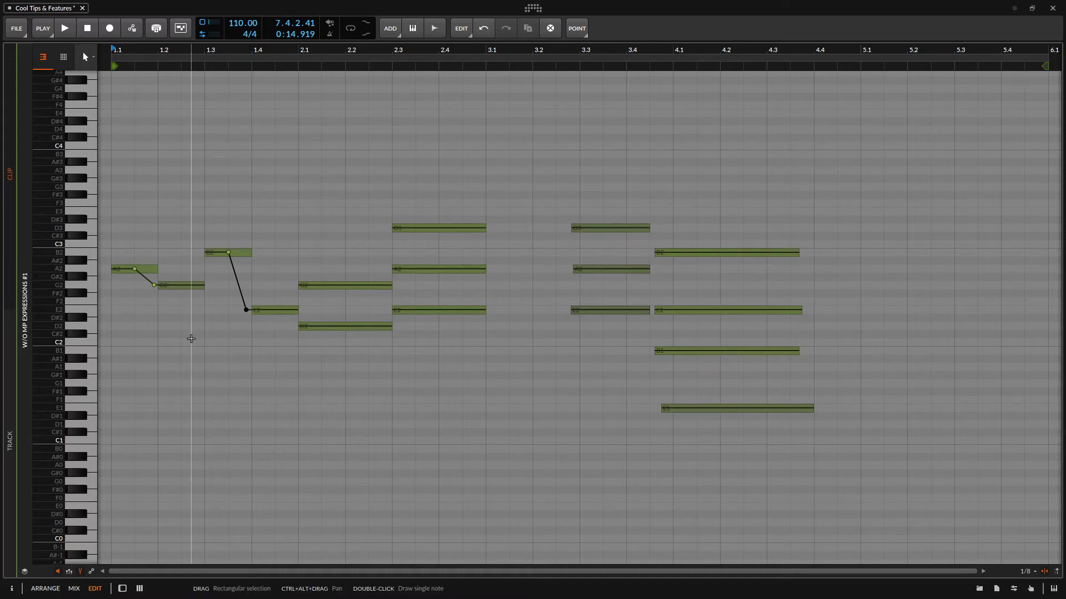
Step: Return to the full-window note editor and start playback to hear the bends
{"action": "key", "text": "alt+1"}
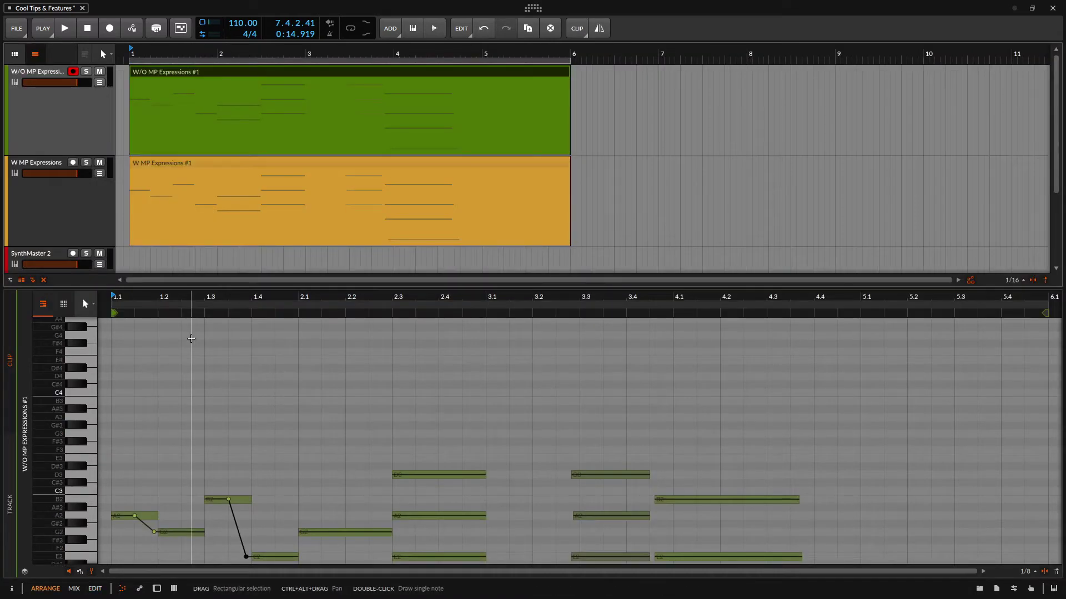
{"action": "key", "text": "Escape"}
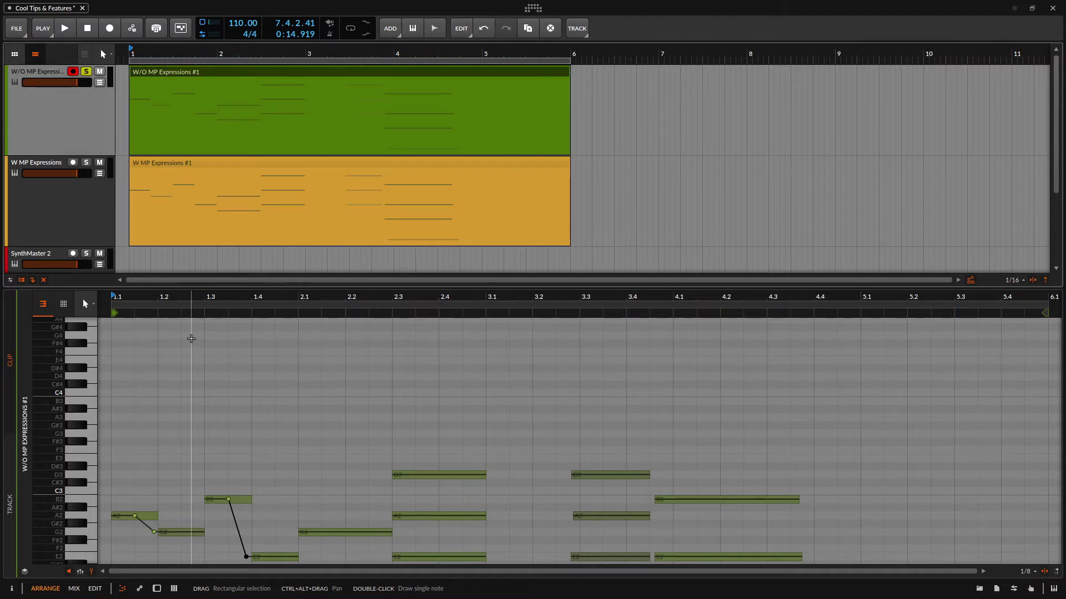
{"action": "key", "text": "alt+3"}
{"action": "key", "text": "space"}
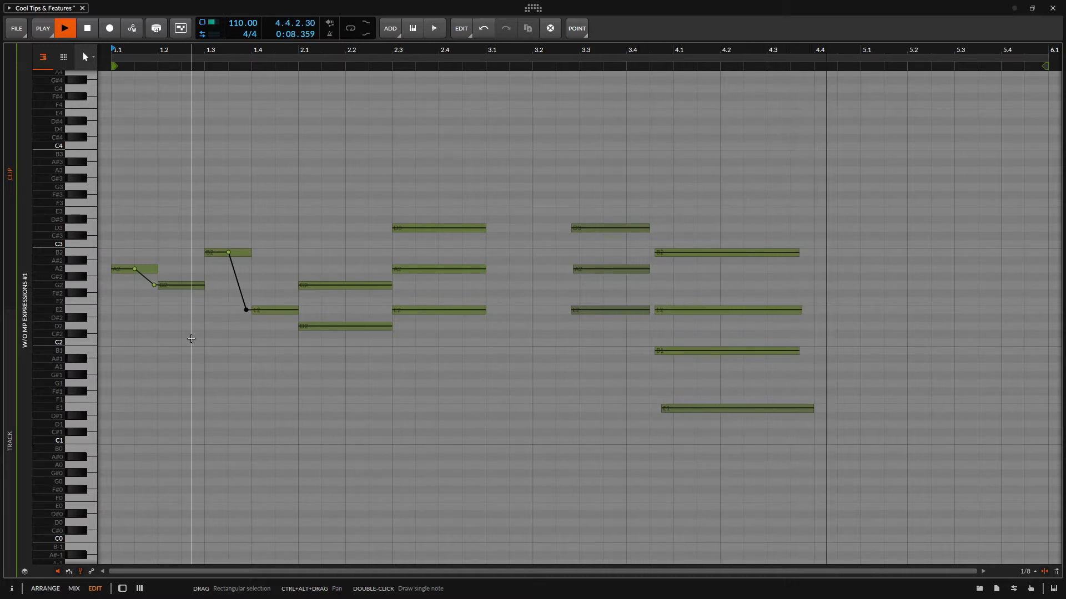
Step: Move the B2 bend point so the note drops almost vertically to E2 near its end
{"action": "key", "text": "space"}
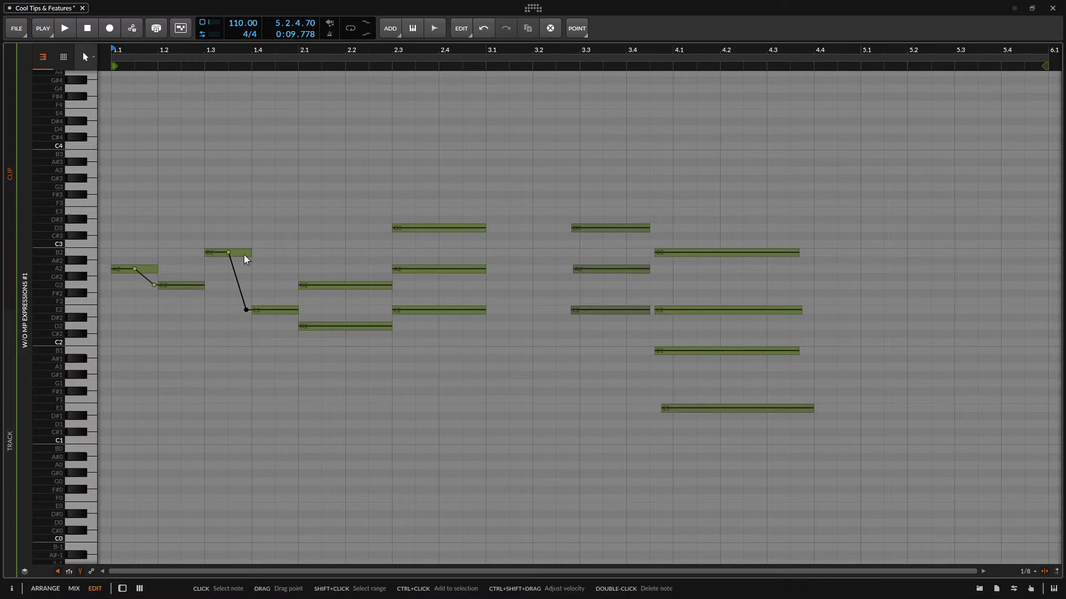
{"action": "mouse_move", "coordinate": [229, 255]}
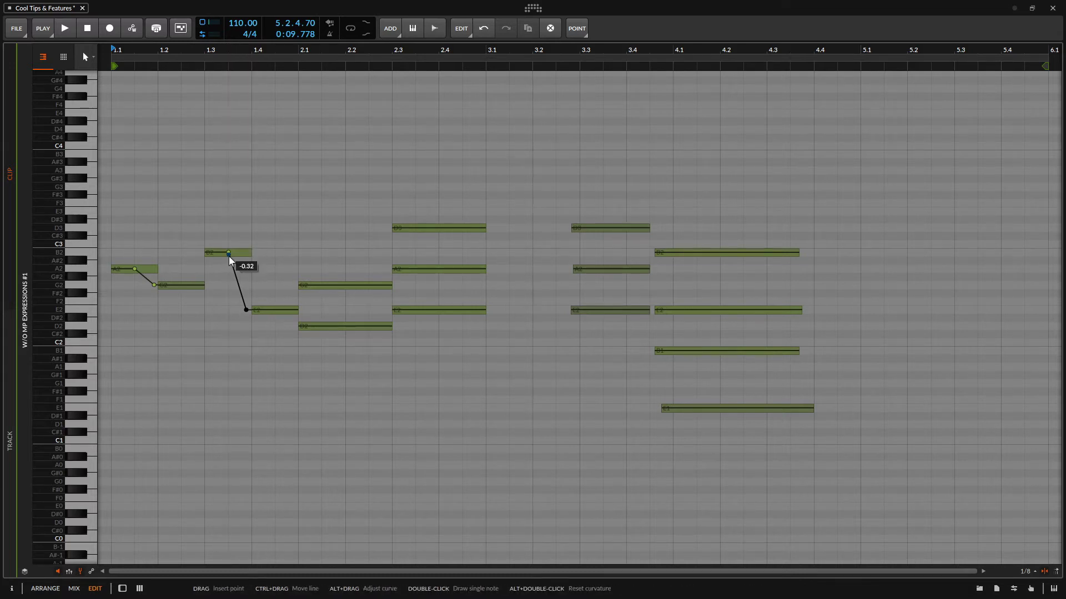
{"action": "mouse_move", "coordinate": [247, 315]}
{"action": "mouse_move", "coordinate": [247, 312]}
{"action": "left_mouse_down"}
{"action": "mouse_move", "coordinate": [243, 268]}
{"action": "mouse_move", "coordinate": [233, 290]}
{"action": "mouse_move", "coordinate": [243, 289]}
{"action": "mouse_move", "coordinate": [231, 289]}
{"action": "mouse_move", "coordinate": [241, 311]}
{"action": "left_mouse_up"}
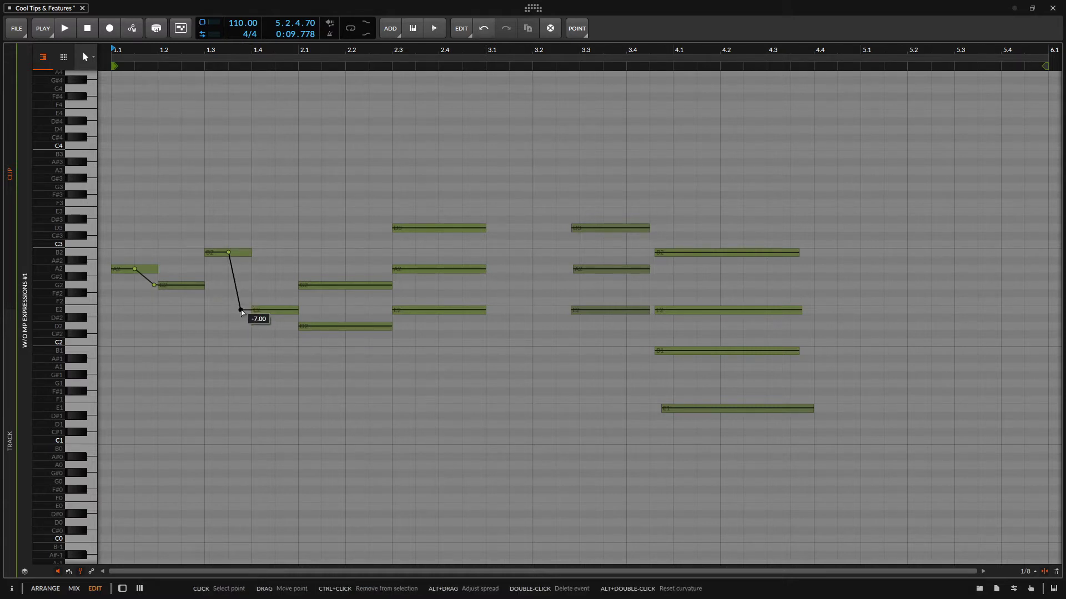
{"action": "mouse_move", "coordinate": [241, 311]}
{"action": "left_mouse_down"}
{"action": "mouse_move", "coordinate": [229, 311]}
{"action": "mouse_move", "coordinate": [252, 311]}
{"action": "left_mouse_up"}
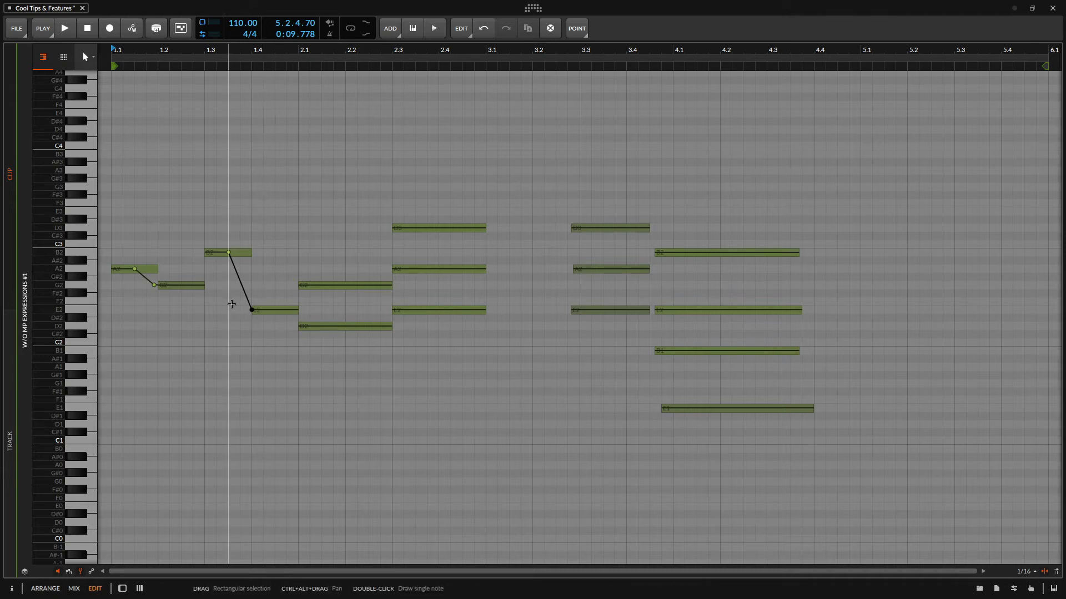
{"action": "mouse_move", "coordinate": [252, 312]}
{"action": "mouse_move", "coordinate": [253, 312]}
{"action": "left_mouse_down"}
{"action": "mouse_move", "coordinate": [228, 305]}
{"action": "mouse_move", "coordinate": [240, 317]}
{"action": "mouse_move", "coordinate": [252, 309]}
{"action": "left_mouse_up"}
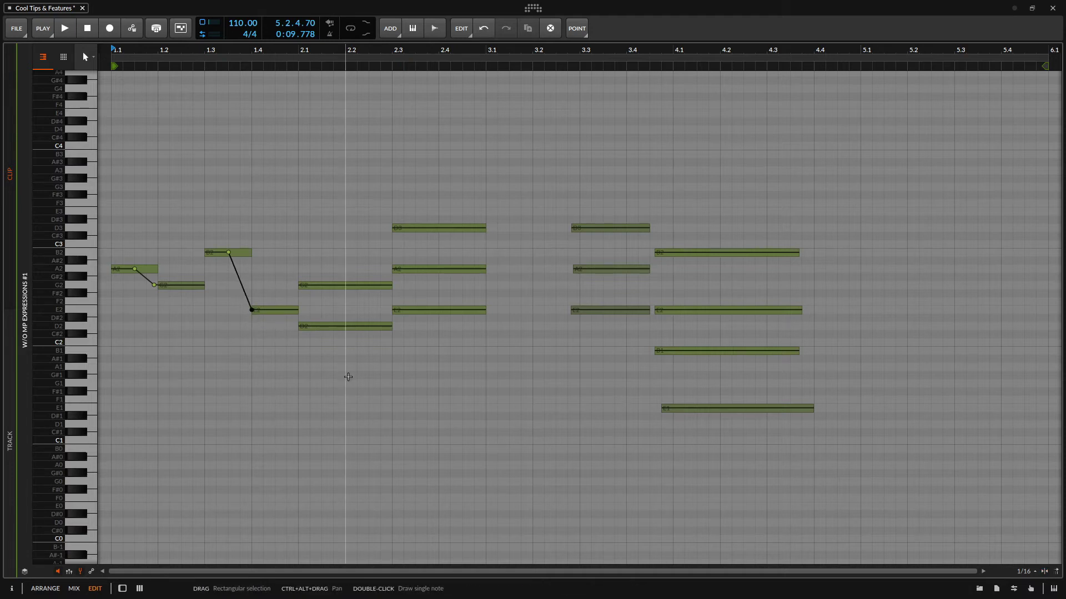
{"action": "mouse_move", "coordinate": [249, 312]}
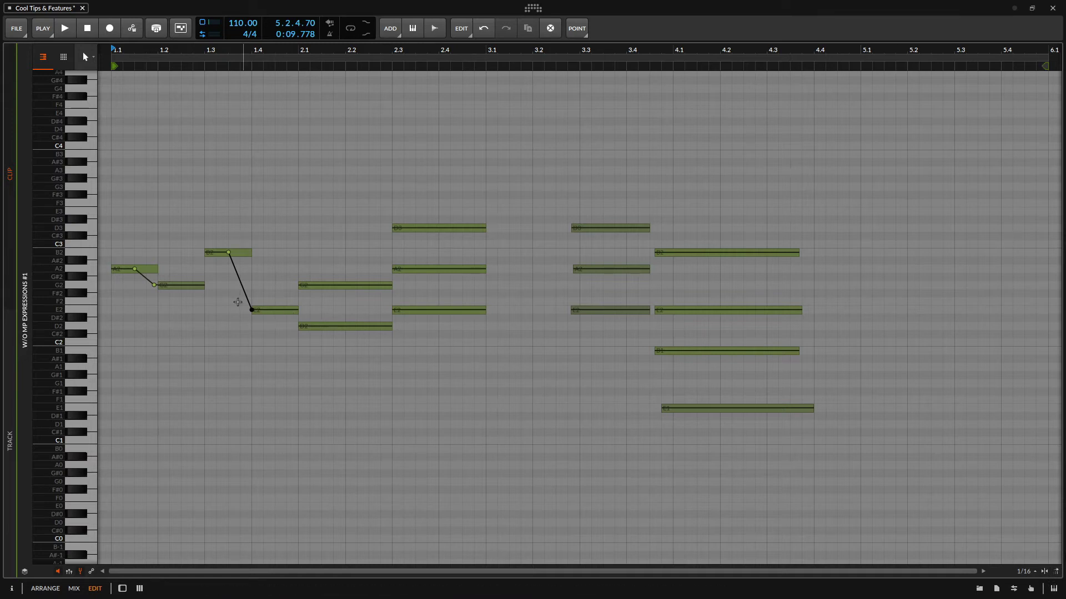
{"action": "mouse_move", "coordinate": [252, 310]}
{"action": "left_mouse_down"}
{"action": "mouse_move", "coordinate": [228, 309]}
{"action": "mouse_move", "coordinate": [249, 309]}
{"action": "left_mouse_up"}
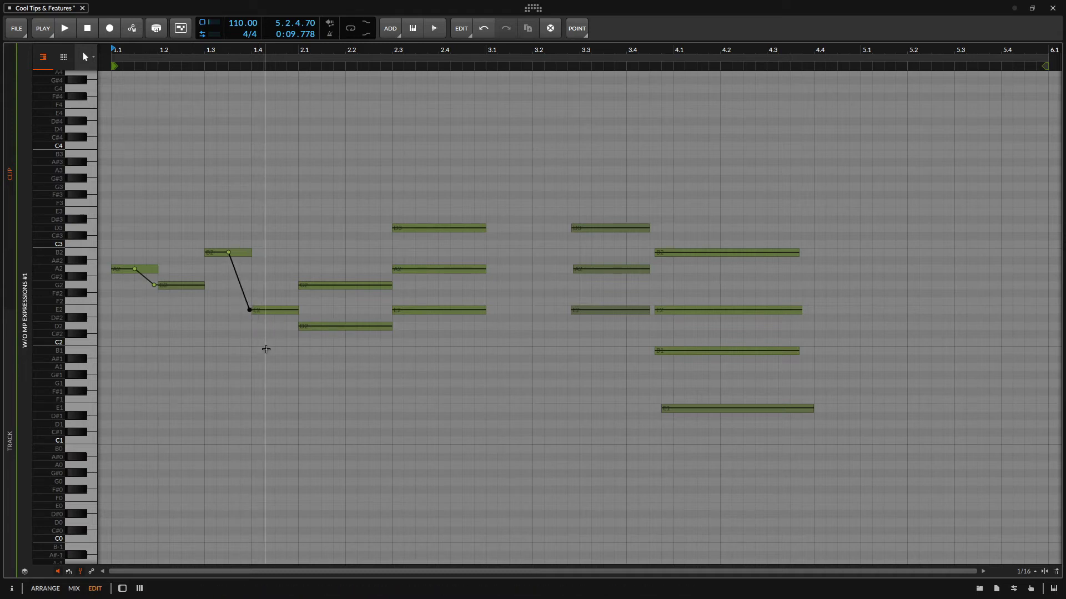
Step: Bend the E2 note at bar 3.3 down into a dip toward B1, then play from bar 3.2
{"action": "left_click", "coordinate": [603, 311]}
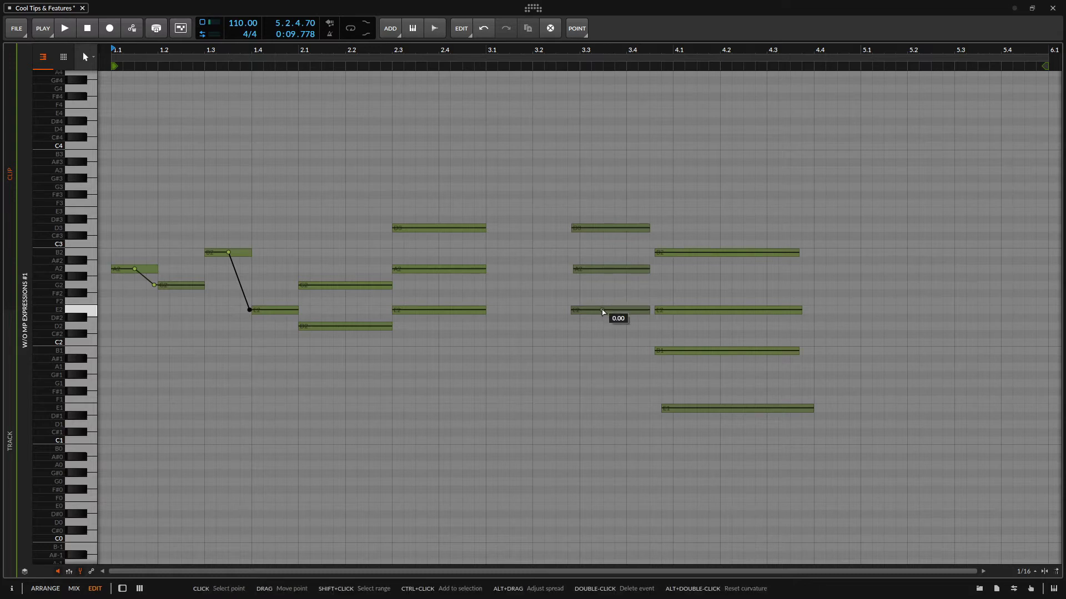
{"action": "left_click", "coordinate": [647, 314]}
{"action": "left_click_drag", "start_coordinate": [647, 315], "coordinate": [661, 355]}
{"action": "left_click", "coordinate": [617, 323]}
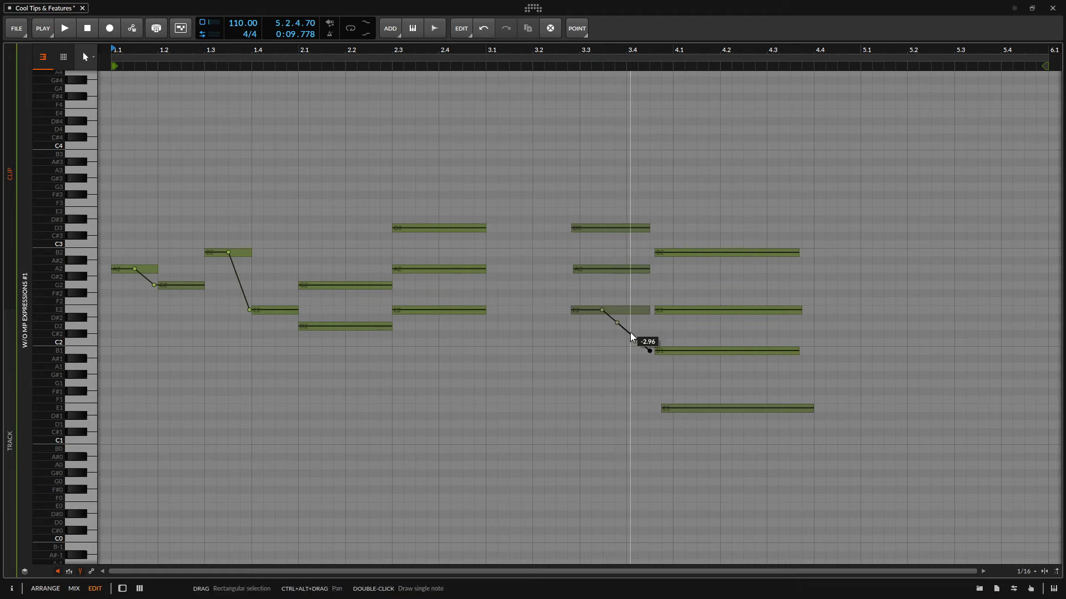
{"action": "mouse_move", "coordinate": [631, 339]}
{"action": "left_mouse_down"}
{"action": "mouse_move", "coordinate": [622, 350]}
{"action": "mouse_move", "coordinate": [625, 342]}
{"action": "left_mouse_up"}
{"action": "left_click", "coordinate": [636, 346]}
{"action": "left_click_drag", "start_coordinate": [636, 346], "coordinate": [636, 375]}
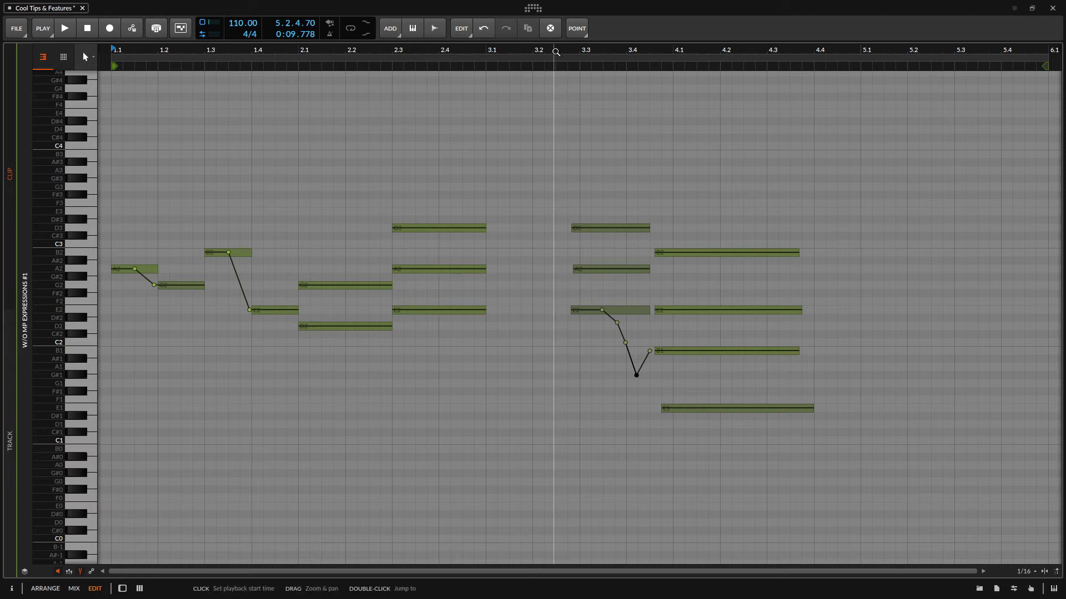
{"action": "left_click", "coordinate": [556, 51]}
{"action": "key", "text": "space"}
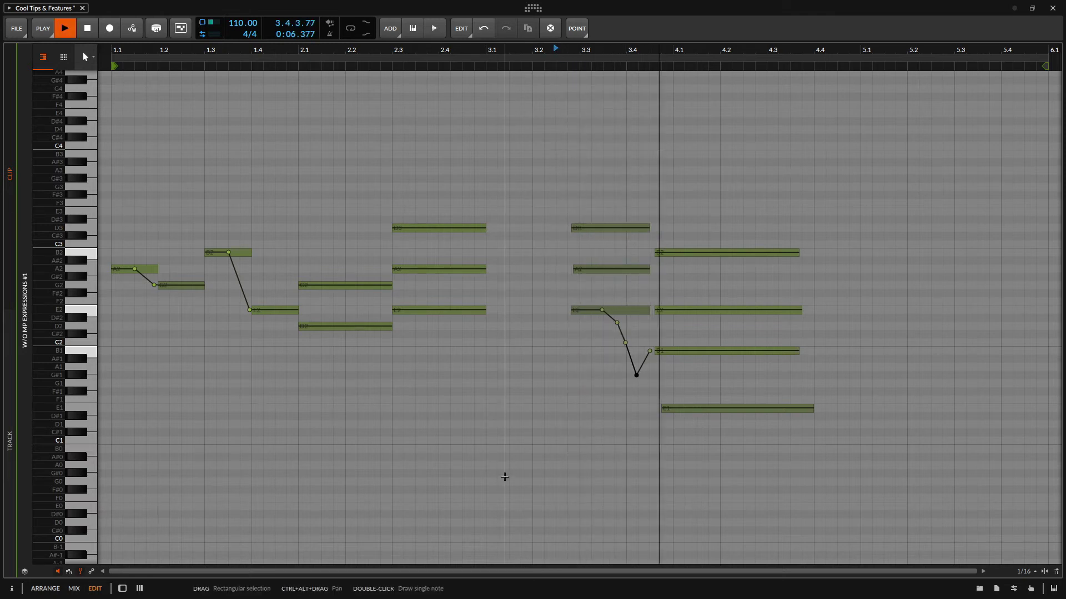
{"action": "key", "text": "space"}
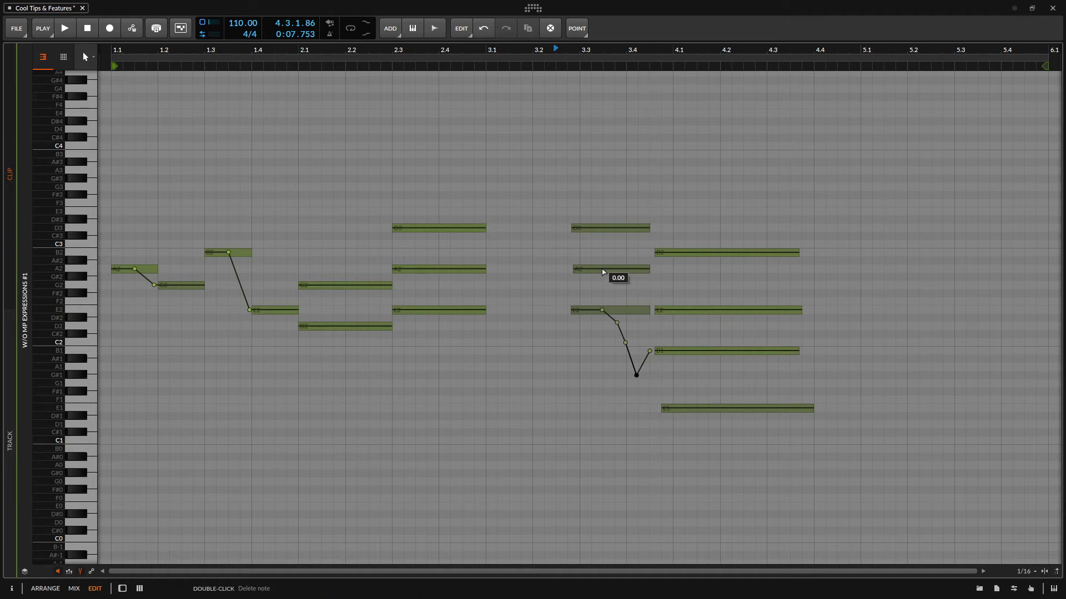
Step: Add points along the D3 note, arch its bend upward and end it down at B2, then listen
{"action": "left_click", "coordinate": [603, 228]}
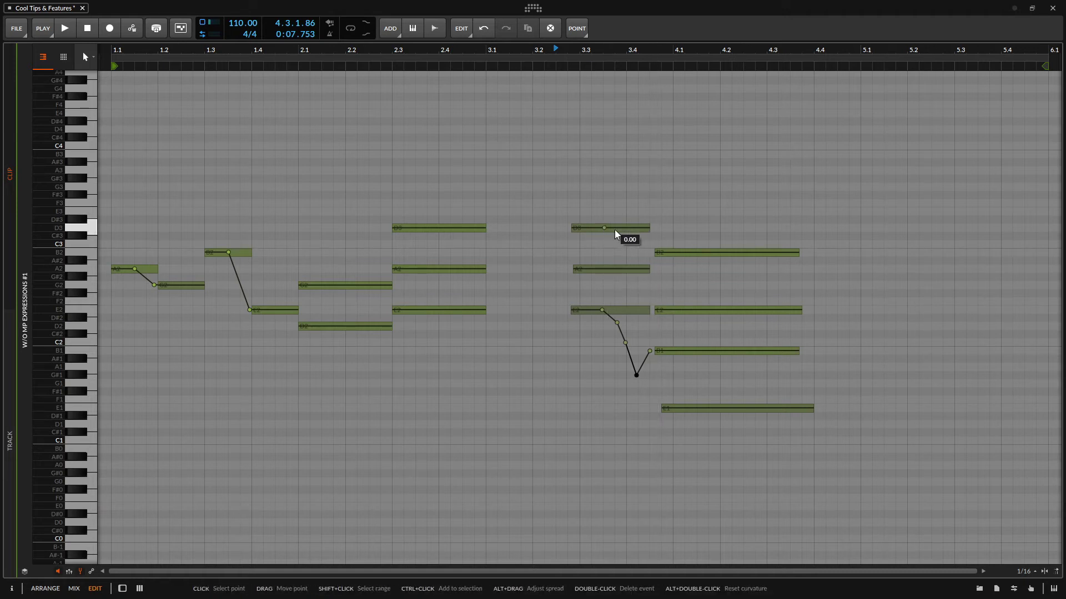
{"action": "left_click", "coordinate": [623, 228]}
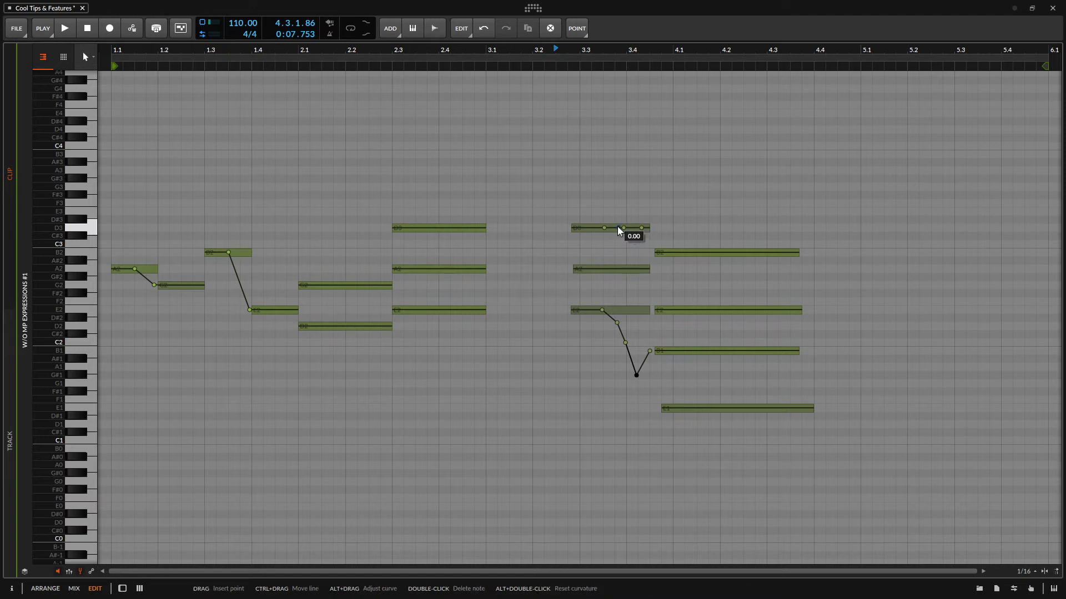
{"action": "left_click", "coordinate": [641, 228]}
{"action": "left_click_drag", "start_coordinate": [642, 229], "coordinate": [650, 252]}
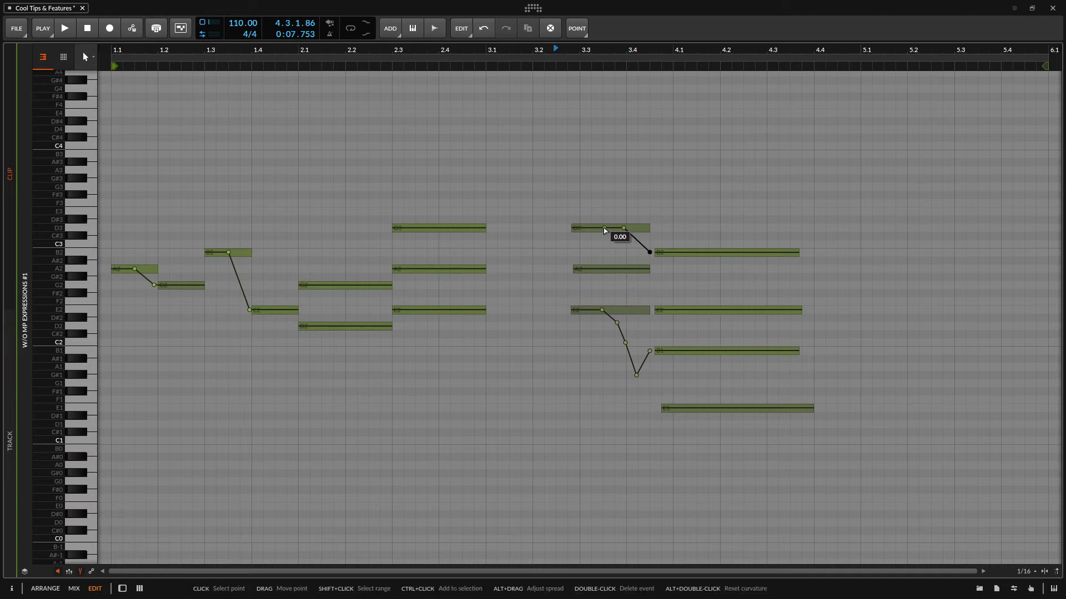
{"action": "left_click_drag", "start_coordinate": [613, 228], "coordinate": [602, 178]}
{"action": "key", "text": "space"}
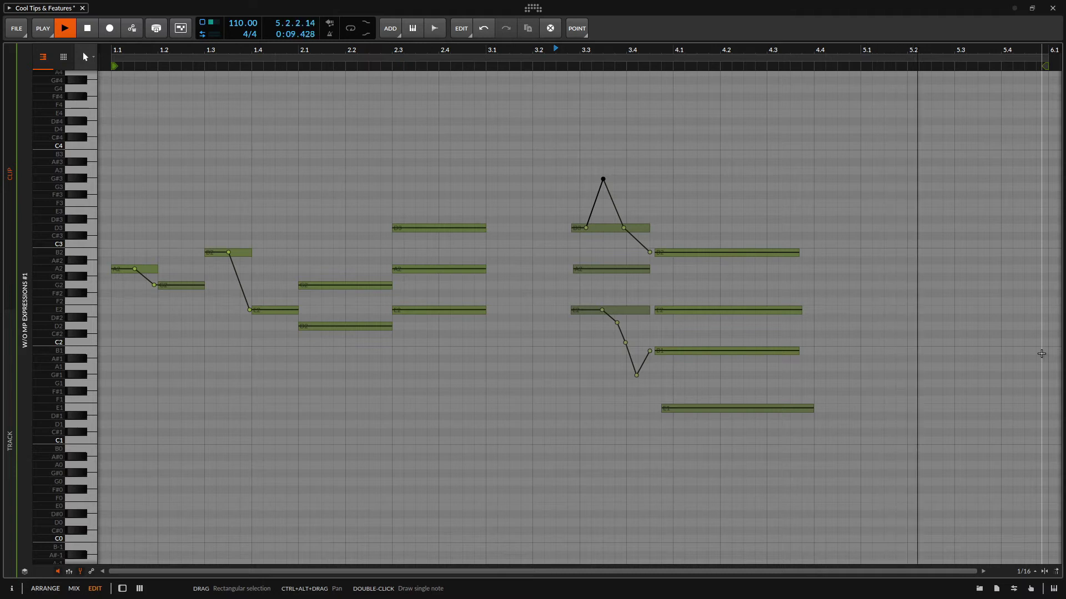
{"action": "key", "text": "space"}
Step: Give the A2 note a small raised peak and an ending bend down to E2, then listen
{"action": "left_click", "coordinate": [604, 269]}
{"action": "left_click", "coordinate": [628, 270]}
{"action": "left_click", "coordinate": [643, 270]}
{"action": "left_click", "coordinate": [643, 269]}
{"action": "left_click_drag", "start_coordinate": [643, 270], "coordinate": [649, 310]}
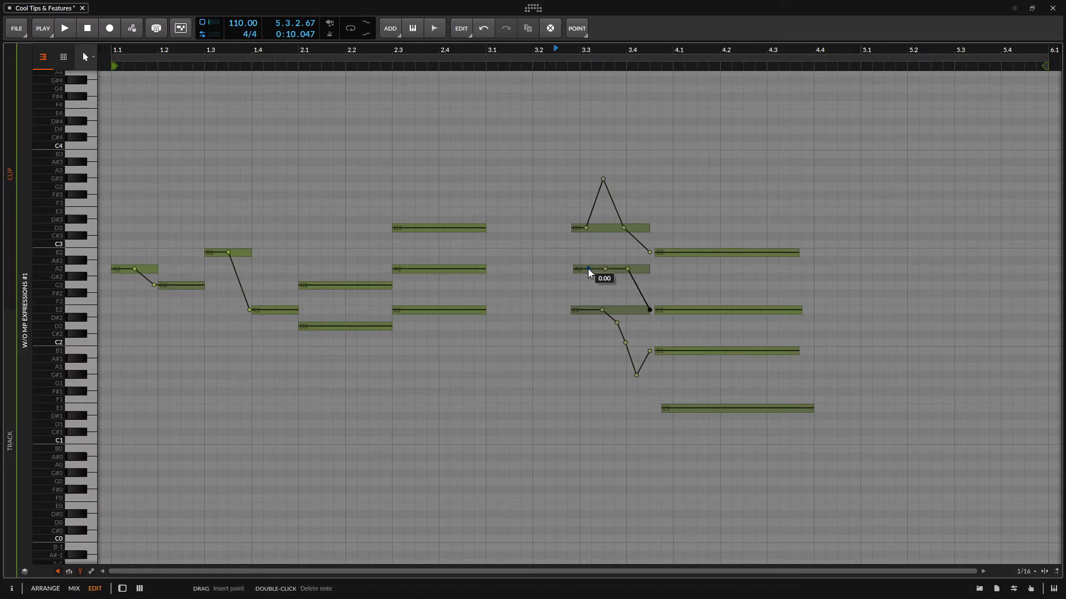
{"action": "left_click", "coordinate": [587, 269]}
{"action": "left_click_drag", "start_coordinate": [606, 271], "coordinate": [605, 244]}
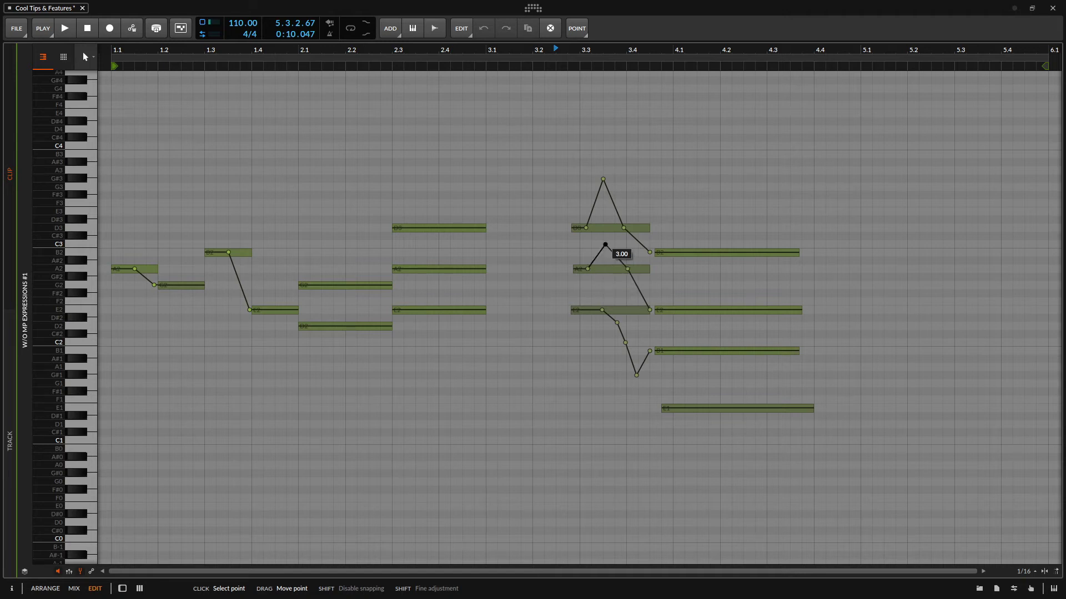
{"action": "key", "text": "space"}
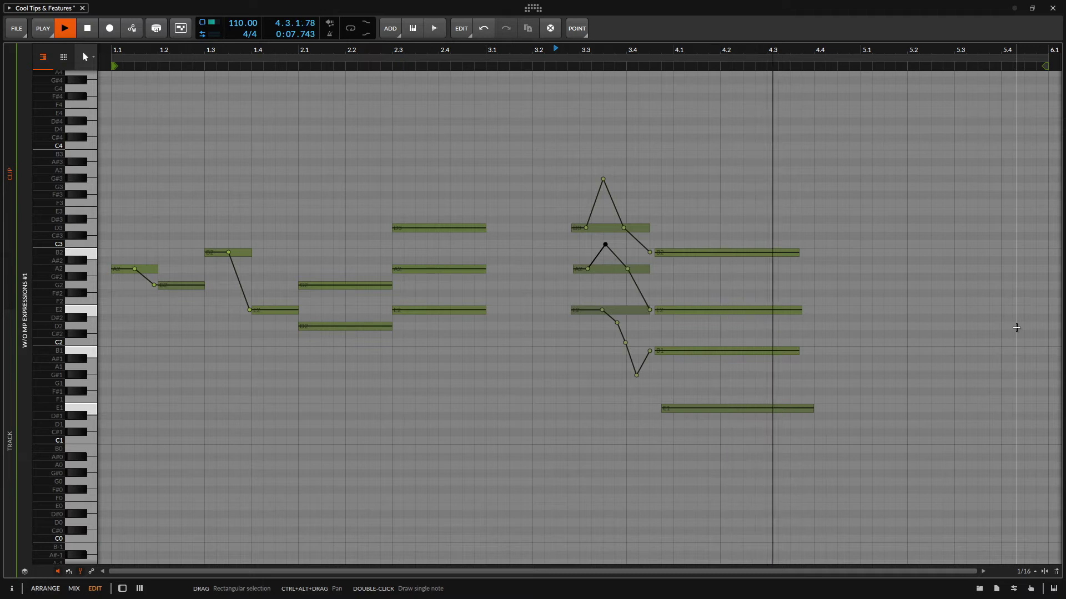
{"action": "key", "text": "space"}
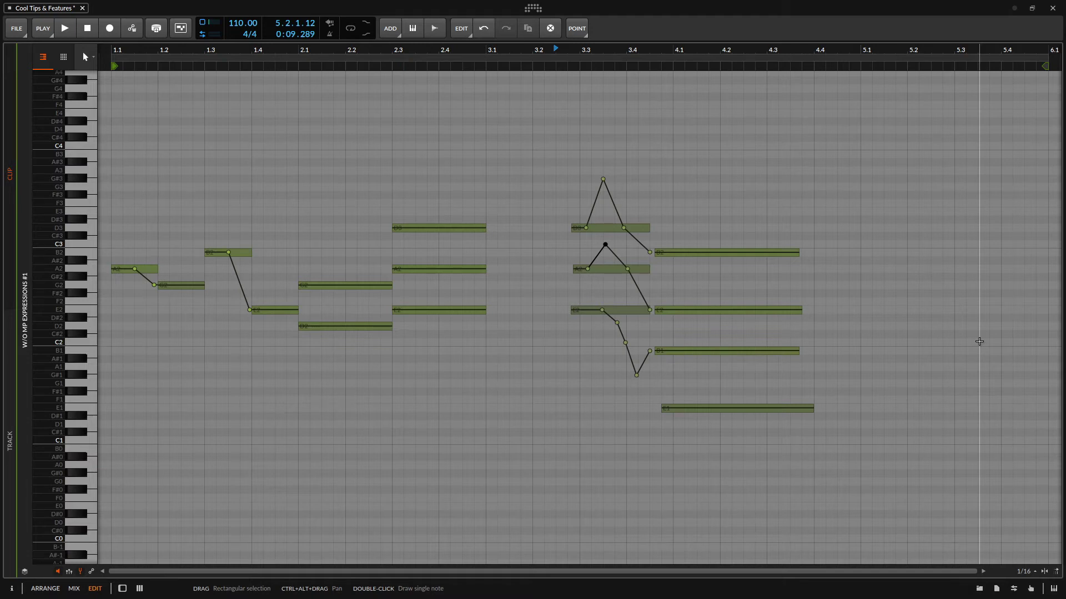
Step: Show the Inspector and set the A2 bend peak point's value to 2.11 semitones
{"action": "key", "text": "i"}
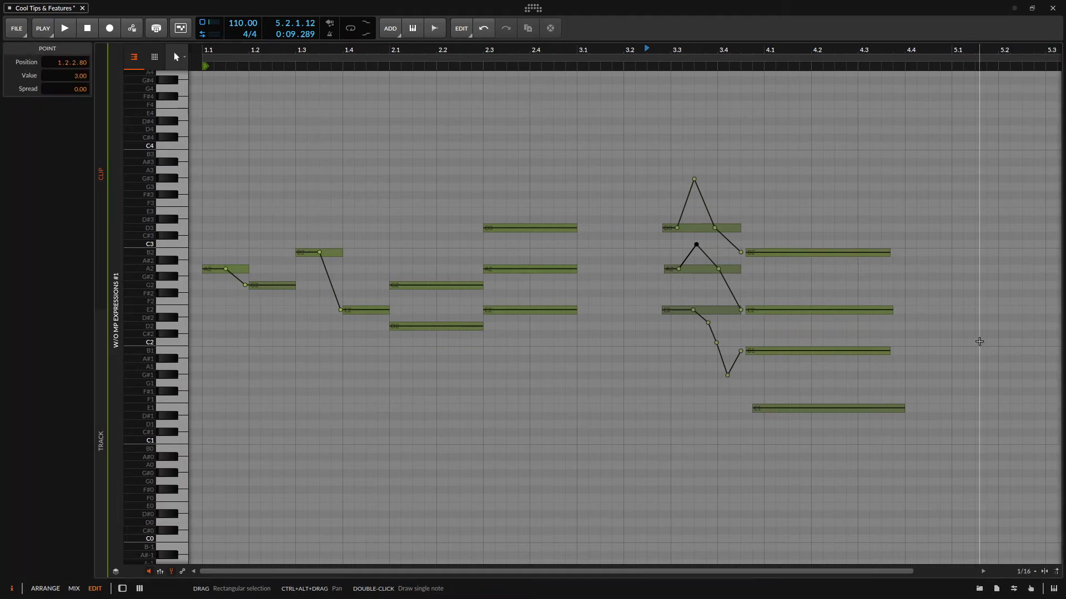
{"action": "double_click", "coordinate": [82, 80]}
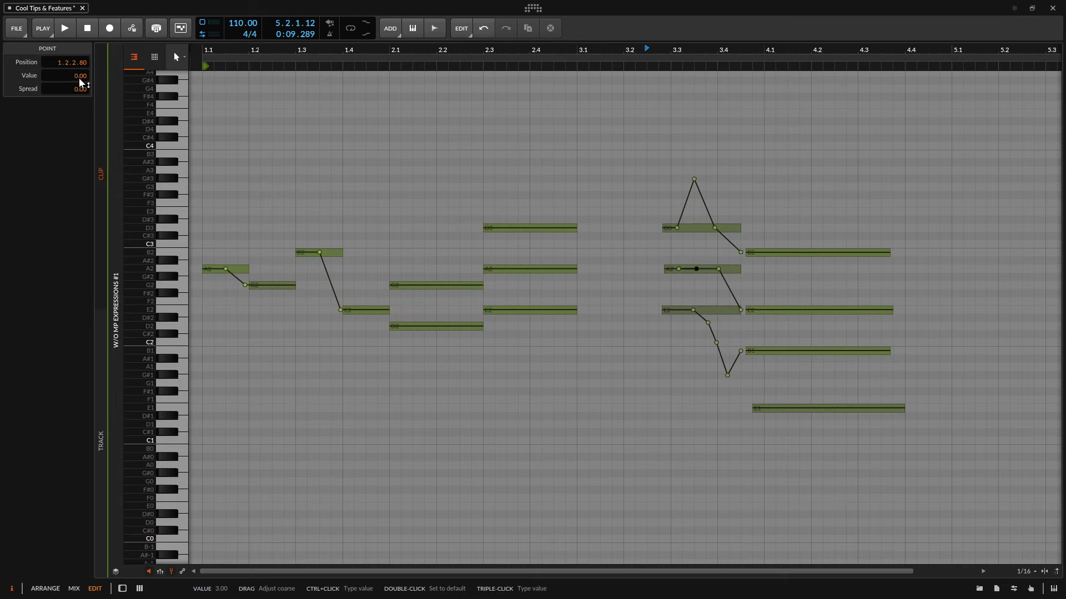
{"action": "left_click", "coordinate": [79, 77], "text": "ctrl"}
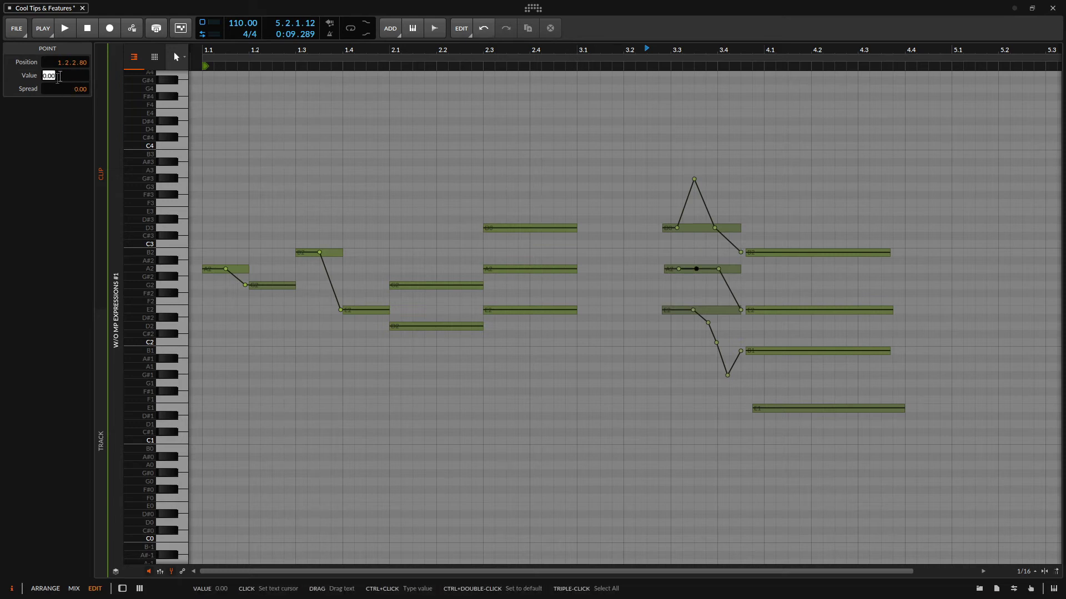
{"action": "left_click", "coordinate": [43, 147]}
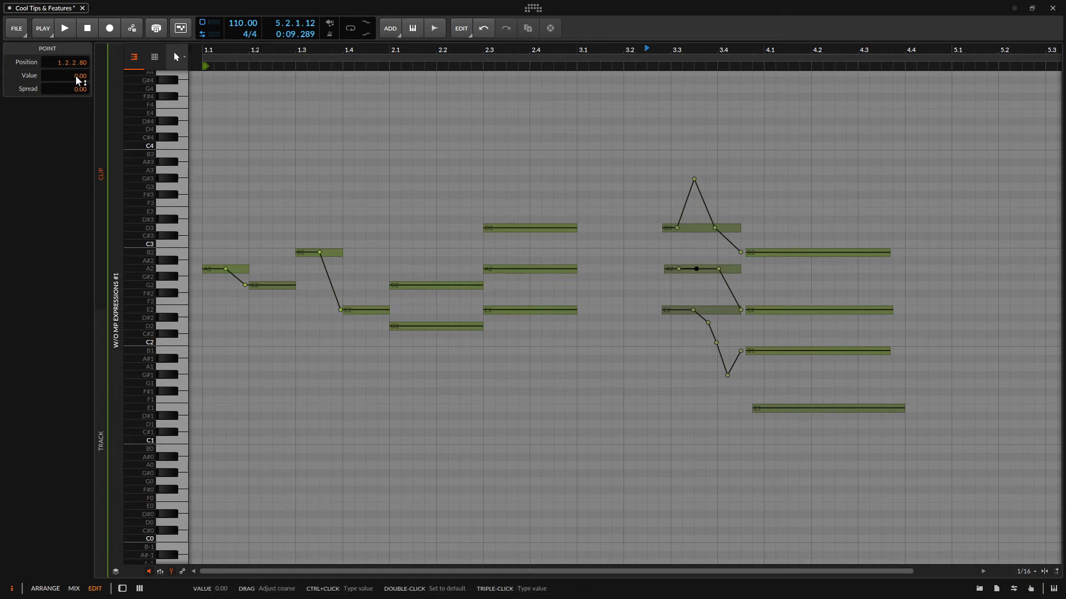
{"action": "mouse_move", "coordinate": [78, 80]}
{"action": "left_mouse_down"}
{"action": "mouse_move", "coordinate": [78, 58]}
{"action": "mouse_move", "coordinate": [78, 80]}
{"action": "left_mouse_up"}
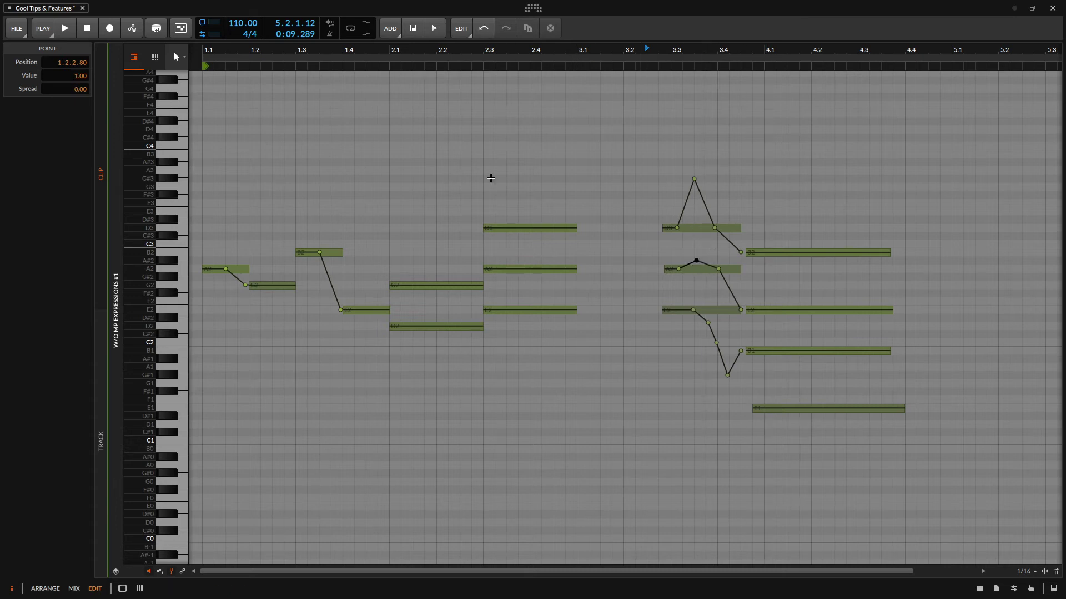
{"action": "mouse_move", "coordinate": [83, 81]}
{"action": "left_mouse_down"}
{"action": "mouse_move", "coordinate": [80, 67]}
{"action": "mouse_move", "coordinate": [79, 81]}
{"action": "left_mouse_up"}
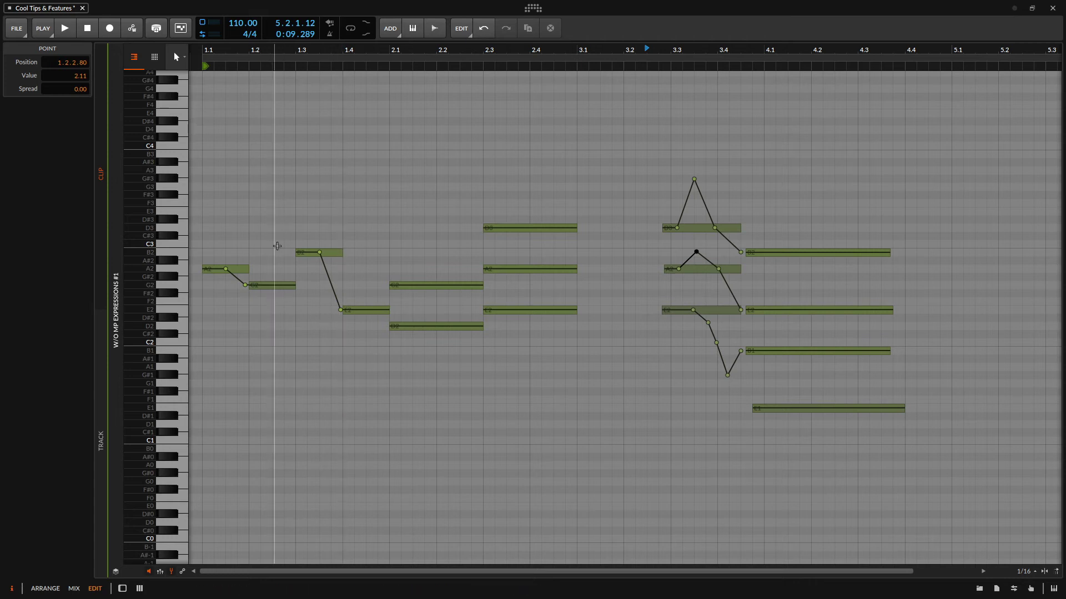
Step: Give the B2 and G2 opening pitch-expression points a wide random spread
{"action": "left_click", "coordinate": [318, 253]}
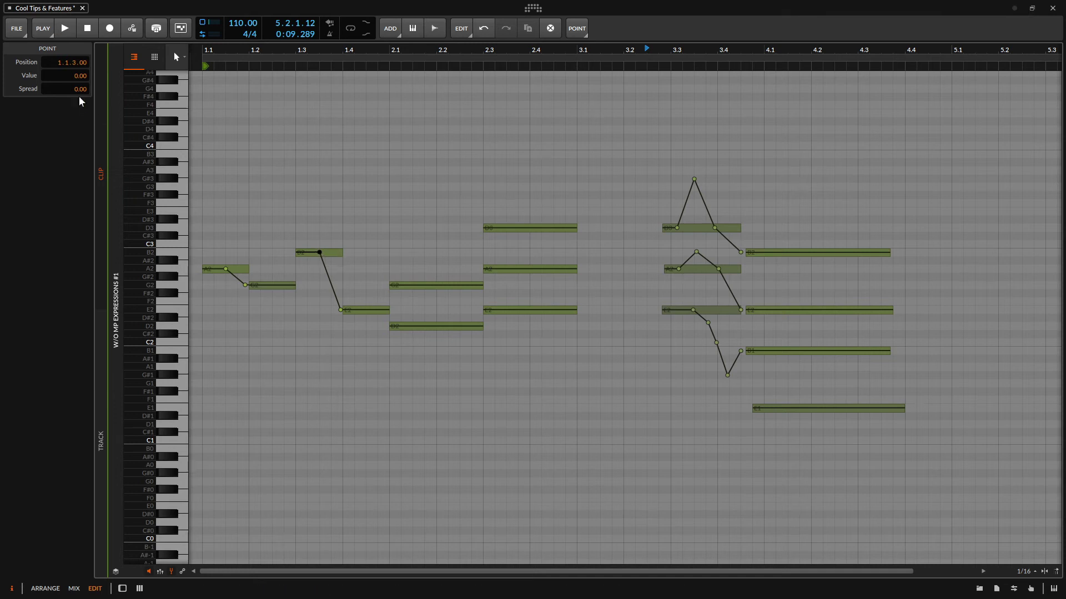
{"action": "left_click_drag", "start_coordinate": [81, 90], "coordinate": [81, 72]}
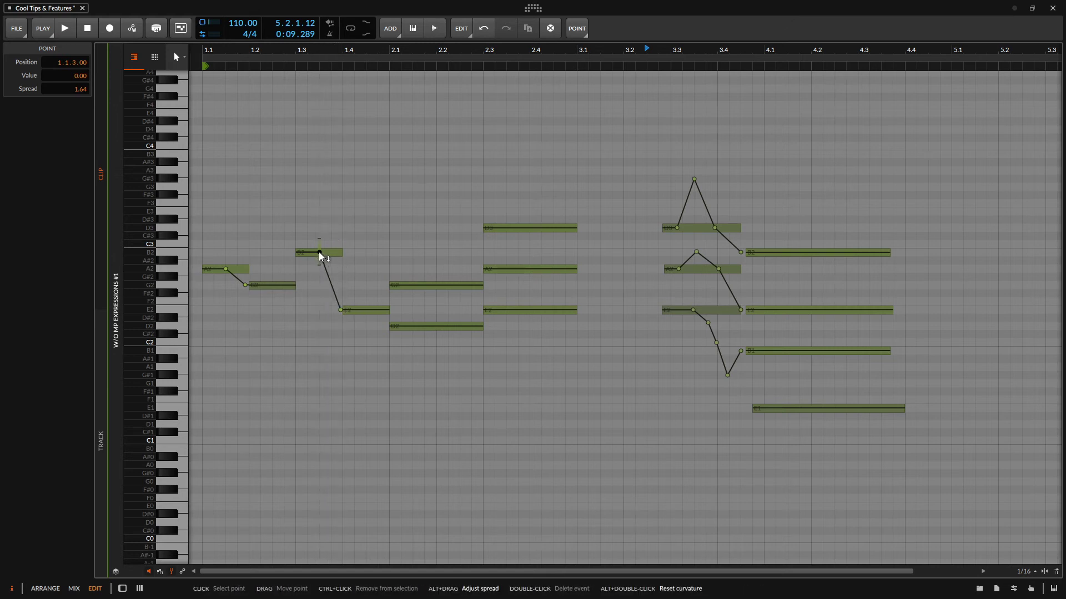
{"action": "left_click_drag", "start_coordinate": [321, 257], "coordinate": [321, 190]}
{"action": "mouse_move", "coordinate": [247, 289]}
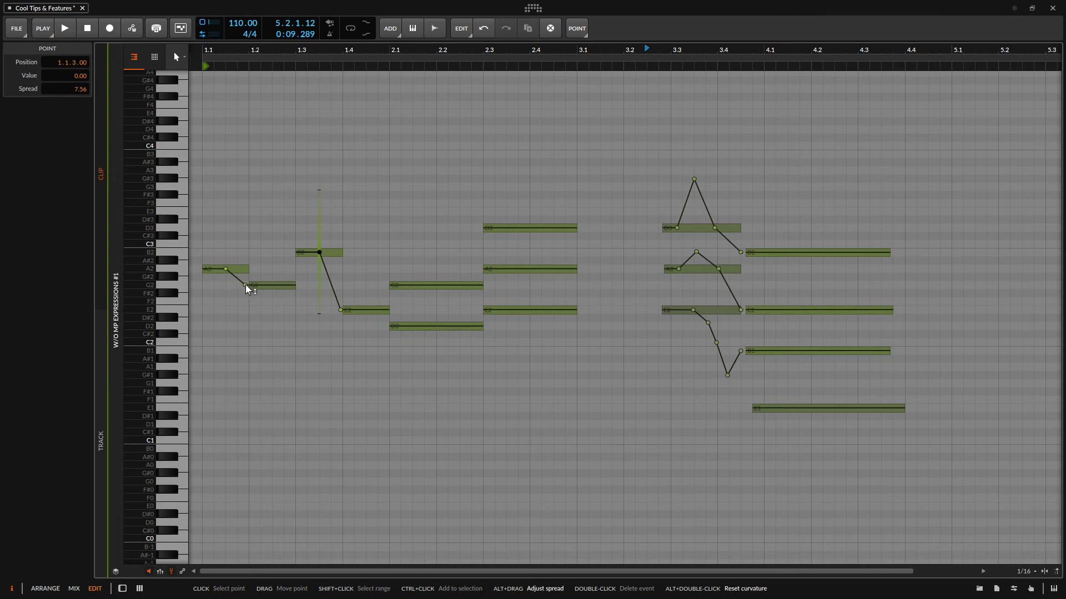
{"action": "left_click_drag", "start_coordinate": [245, 285], "coordinate": [244, 196]}
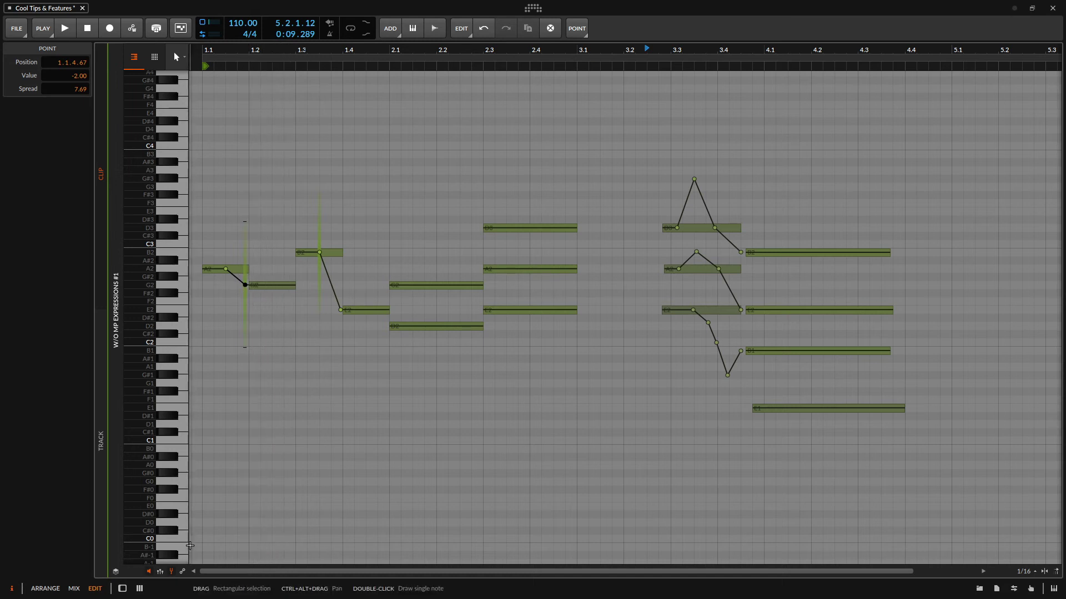
Step: Play the clip from bar 1.1 to hear the randomized pitch spread
{"action": "key", "text": "space"}
{"action": "key", "text": "space"}
{"action": "left_click", "coordinate": [205, 50]}
{"action": "key", "text": "space"}
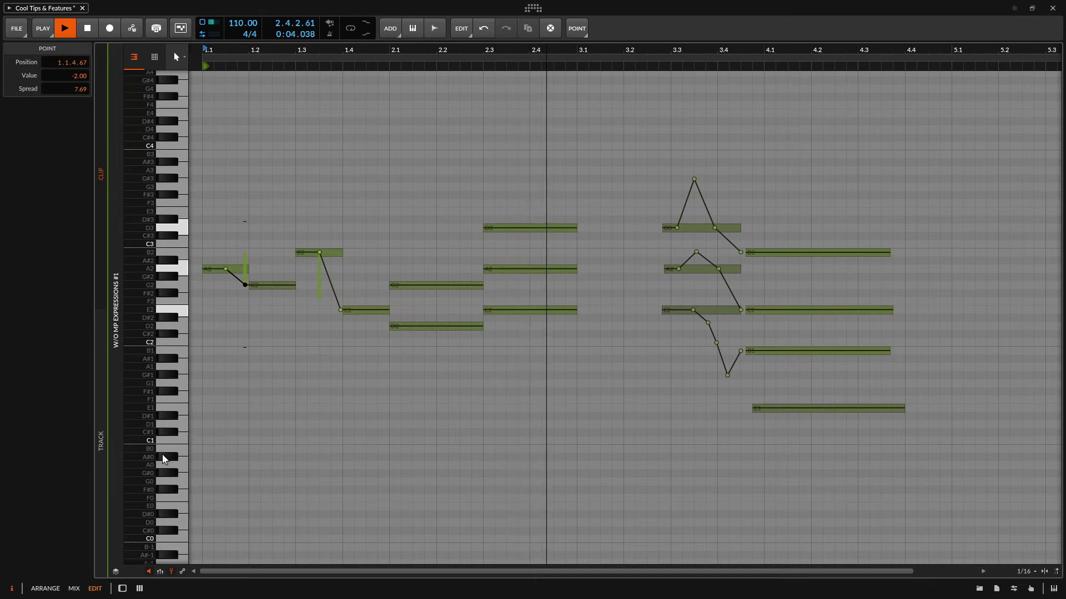
Step: Select the chord's peak, 2.11 and 0.00 pitch points and audition playback from bar 3.1
{"action": "key", "text": "space"}
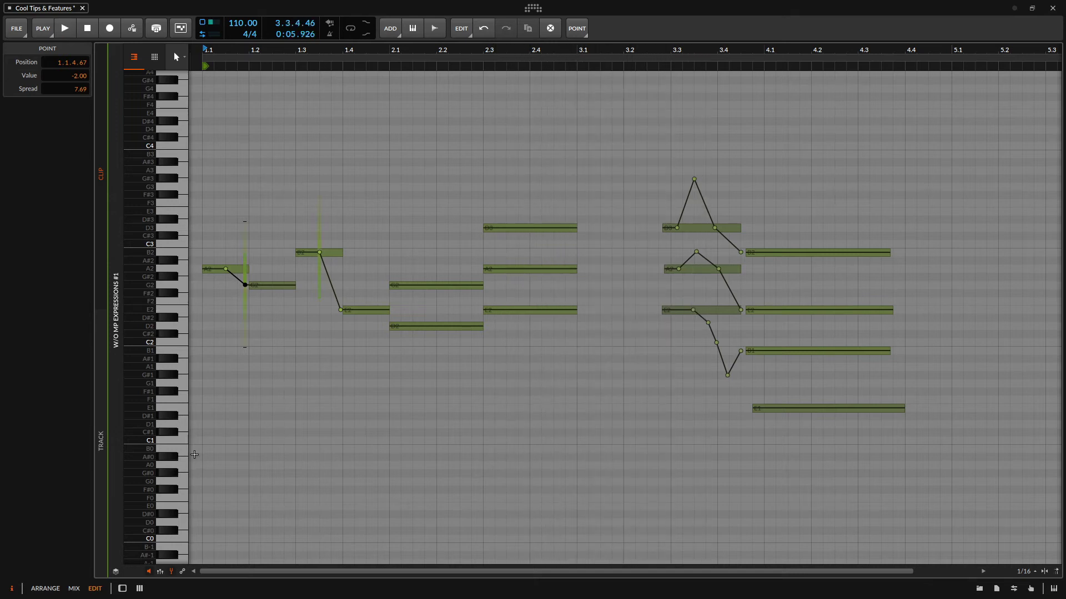
{"action": "left_click", "coordinate": [694, 179]}
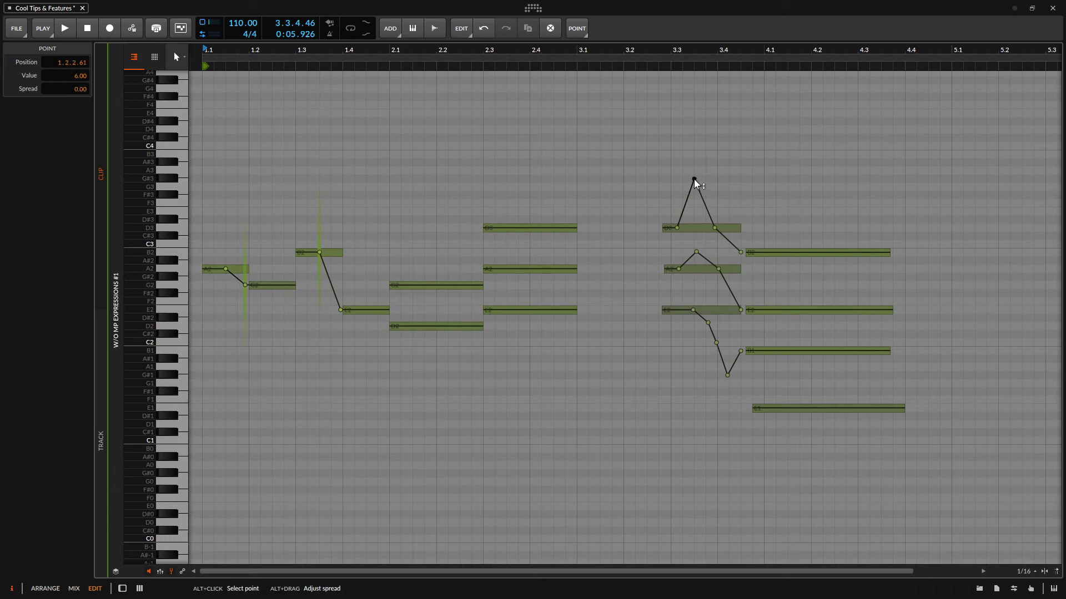
{"action": "left_click", "coordinate": [696, 253]}
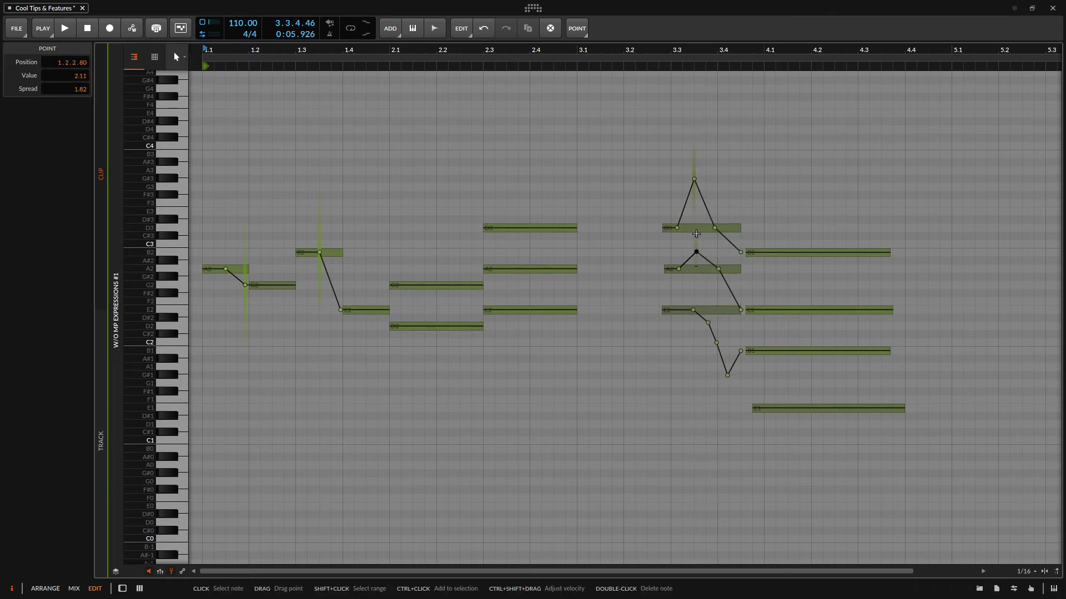
{"action": "left_click", "coordinate": [693, 310]}
{"action": "left_click", "coordinate": [581, 50]}
{"action": "key", "text": "space"}
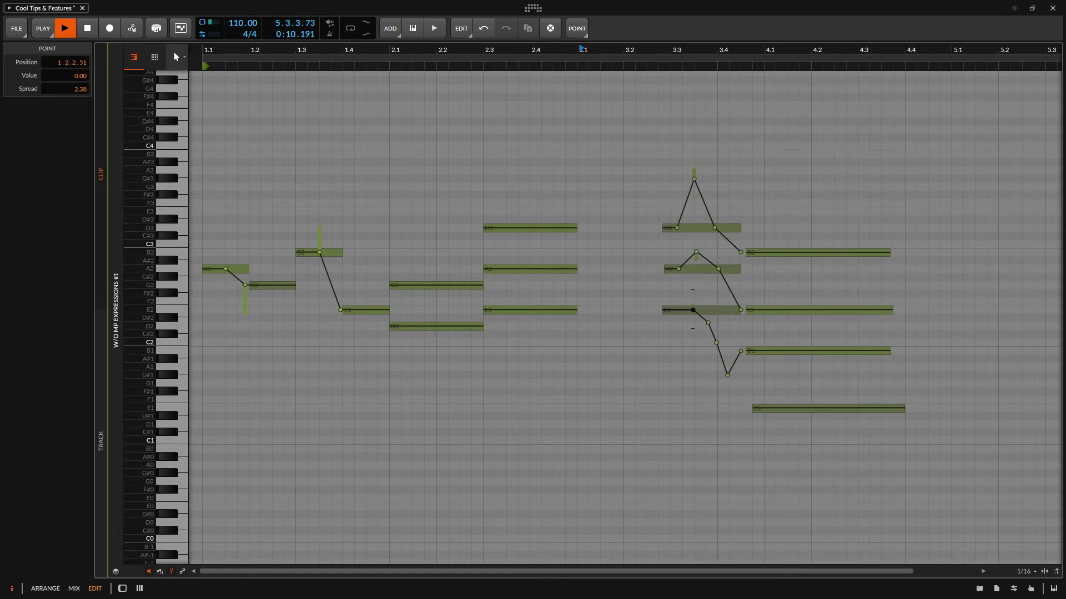
{"action": "key", "text": "space"}
{"action": "key", "text": "space"}
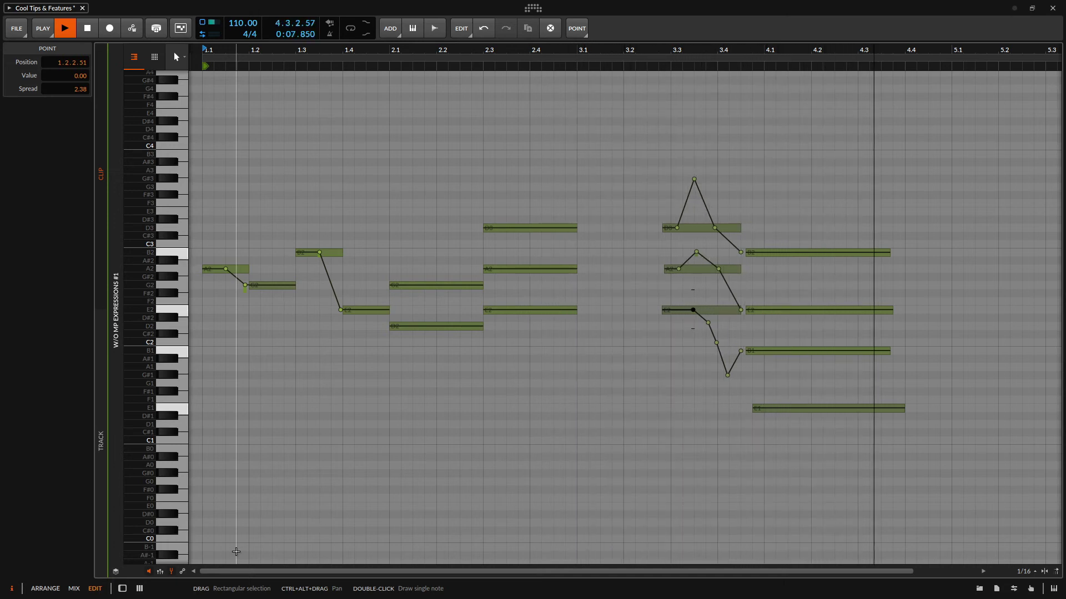
{"action": "key", "text": "space"}
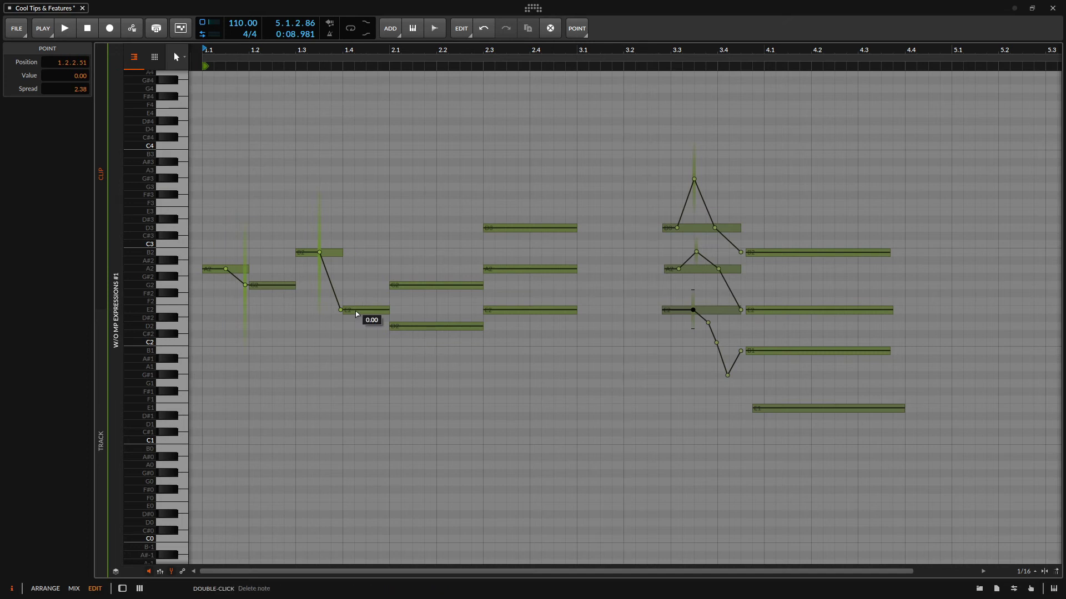
Step: Narrow the random spread of the B2 and G2 pitch points to 2.20 and 3.24
{"action": "mouse_move", "coordinate": [319, 254]}
{"action": "key", "text": "alt"}
{"action": "left_click_drag", "start_coordinate": [320, 255], "coordinate": [314, 316]}
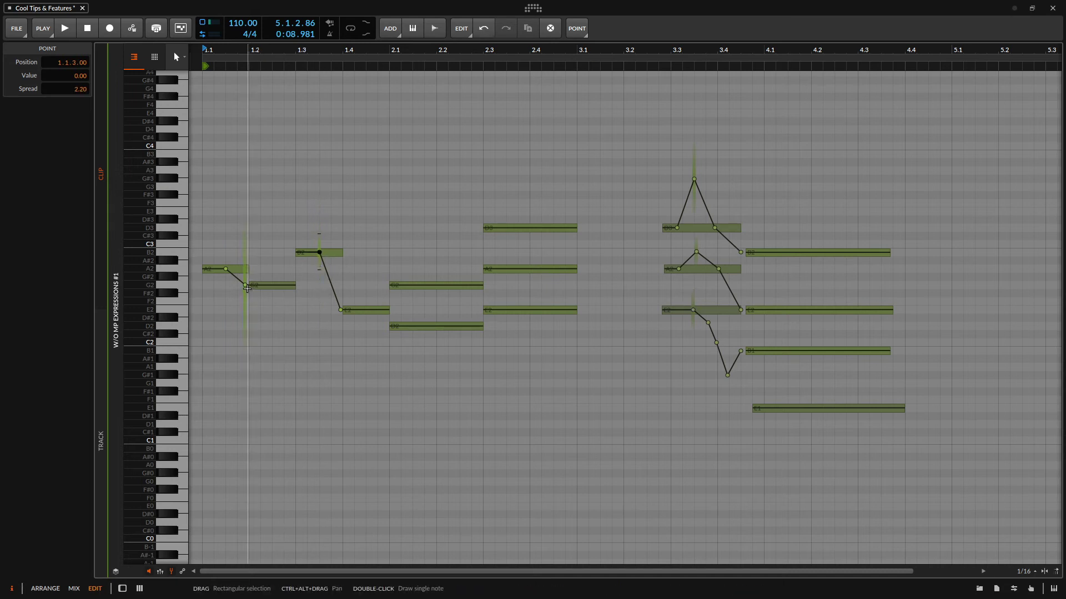
{"action": "mouse_move", "coordinate": [246, 288]}
{"action": "left_click_drag", "start_coordinate": [246, 287], "coordinate": [244, 333]}
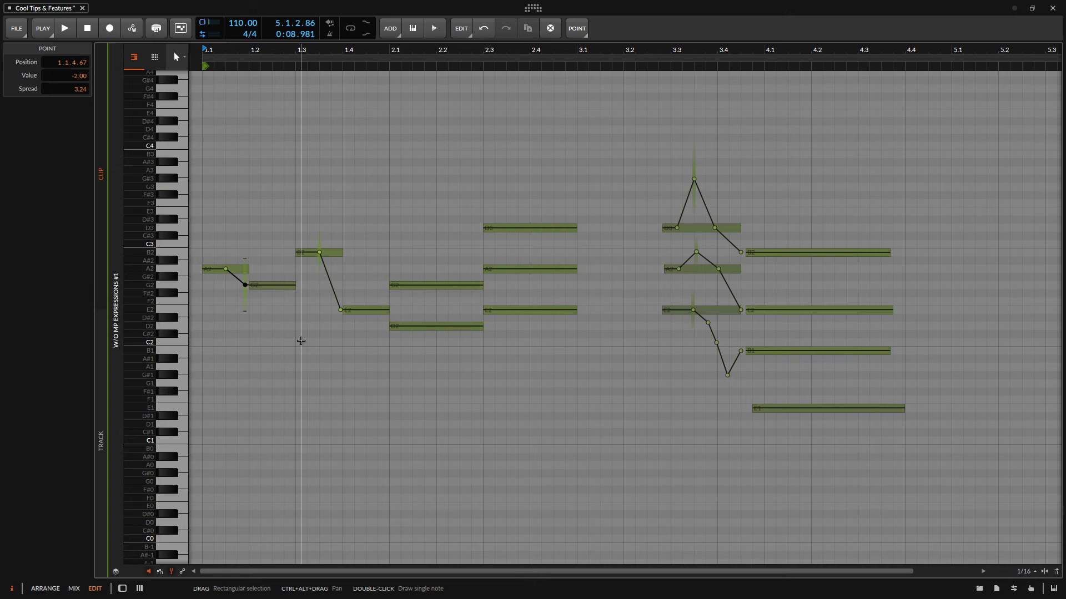
Step: Select all 18 expression points in the clip and check their spread histogram
{"action": "left_click", "coordinate": [217, 90]}
{"action": "left_click_drag", "start_coordinate": [217, 91], "coordinate": [843, 477]}
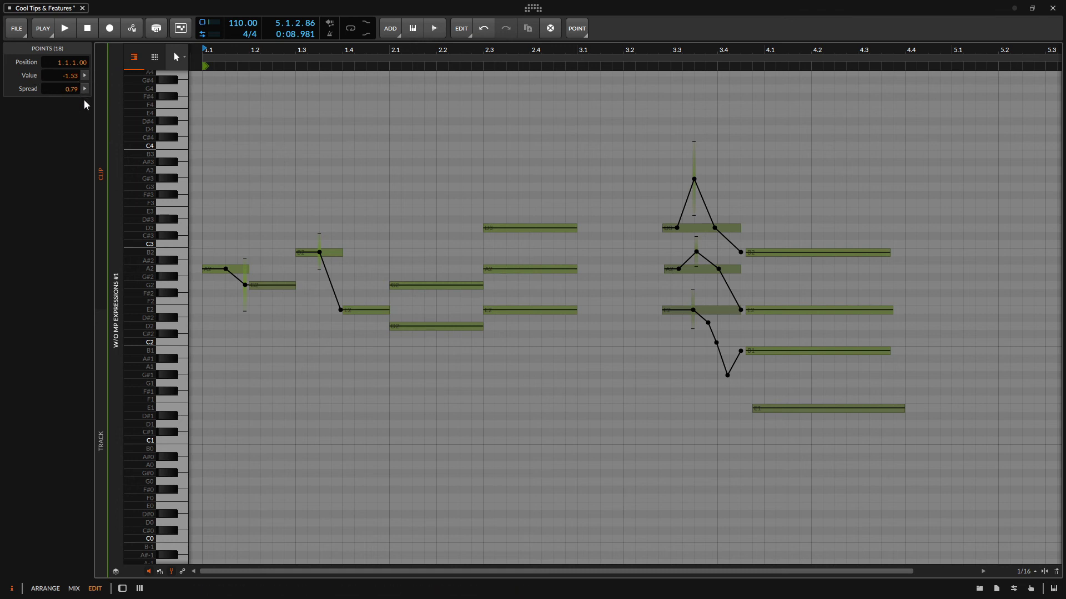
{"action": "left_click", "coordinate": [86, 90]}
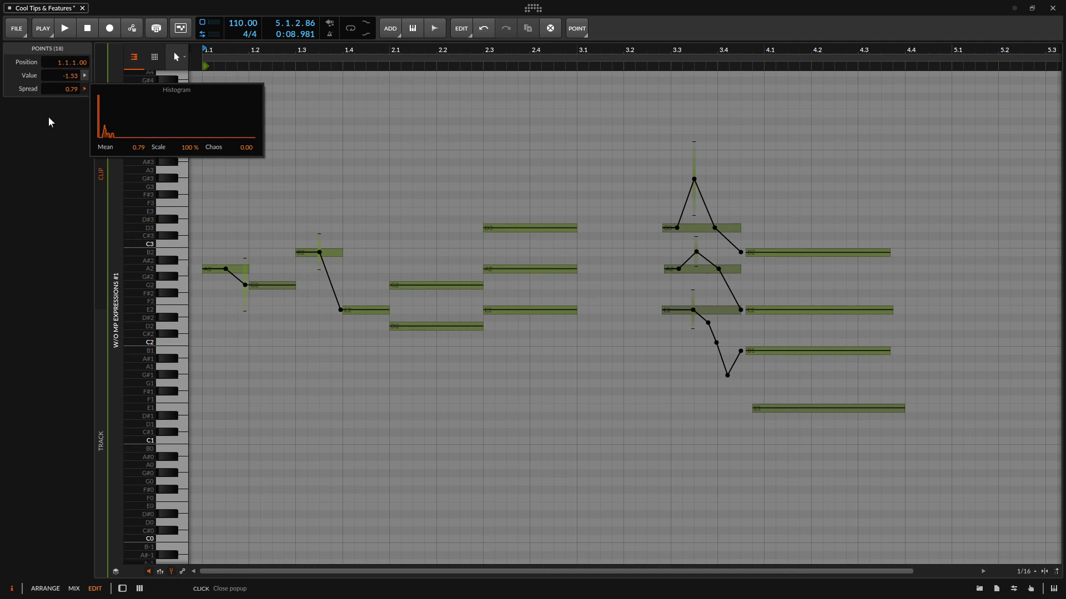
{"action": "left_click", "coordinate": [87, 95]}
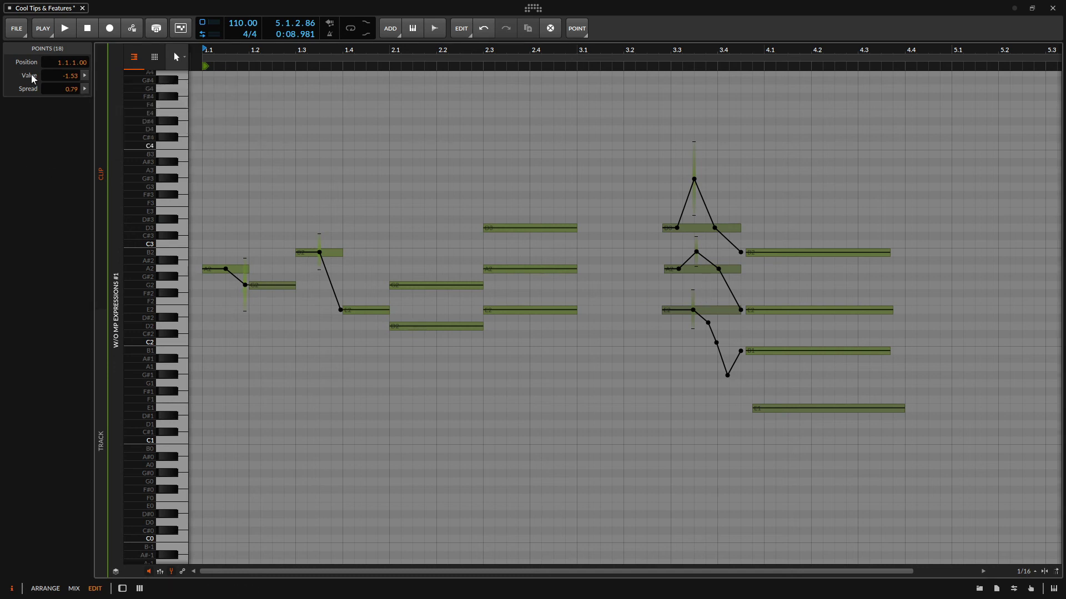
Step: Raise Chaos in the Value histogram to scatter the selected points' values
{"action": "left_click", "coordinate": [86, 76]}
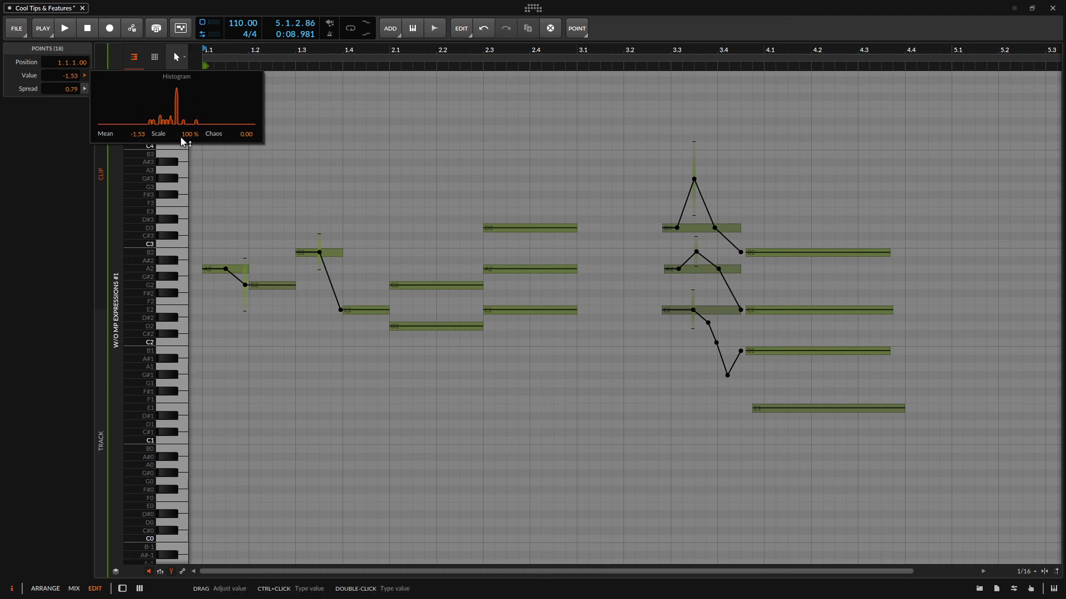
{"action": "left_click_drag", "start_coordinate": [246, 134], "coordinate": [740, 402]}
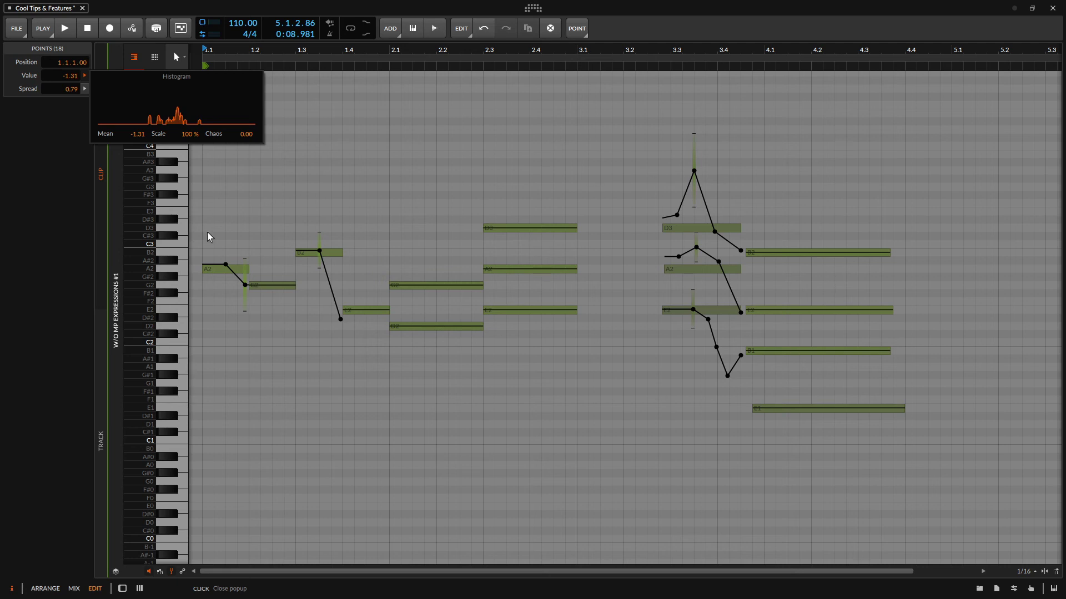
{"action": "mouse_move", "coordinate": [244, 136]}
{"action": "left_mouse_down"}
{"action": "mouse_move", "coordinate": [245, 103]}
{"action": "mouse_move", "coordinate": [245, 137]}
{"action": "left_mouse_up"}
Step: Delete the chord's pitch points near B2 and A2, then clear its remaining expression points
{"action": "left_click", "coordinate": [24, 201]}
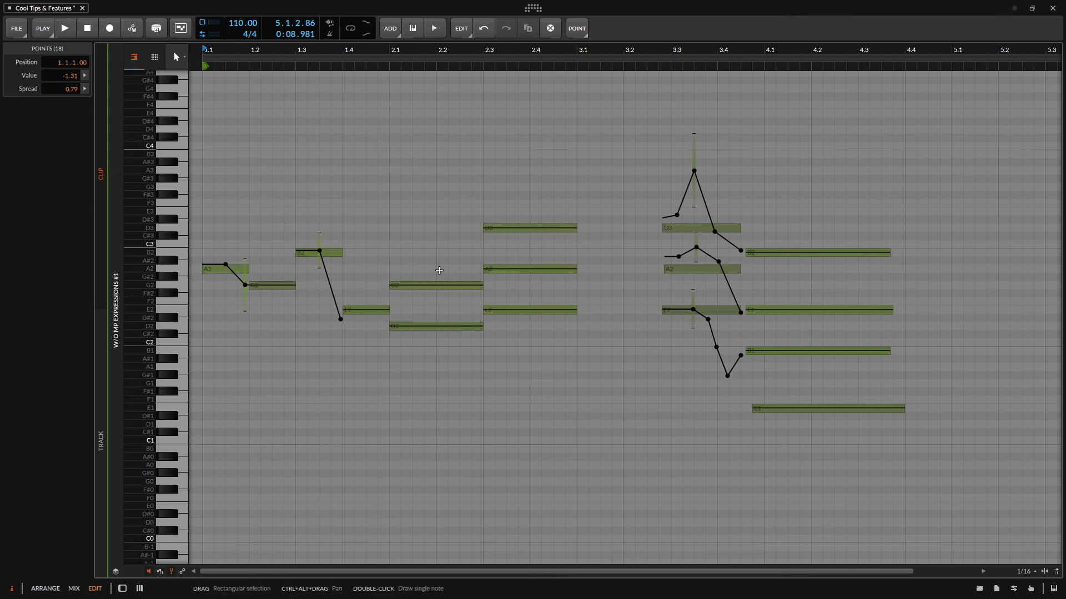
{"action": "double_click", "coordinate": [696, 248]}
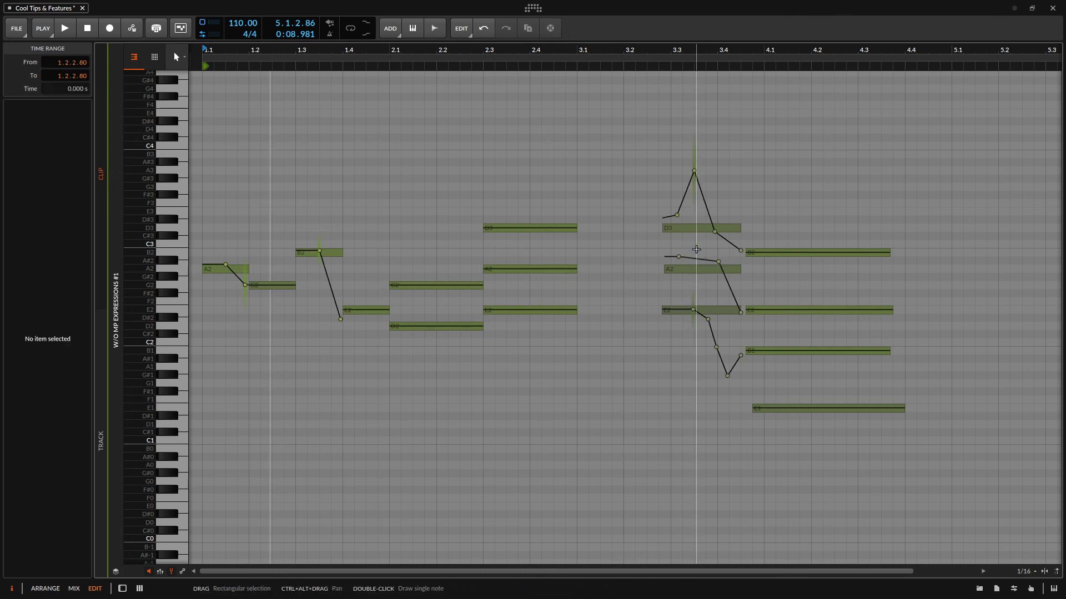
{"action": "left_click", "coordinate": [720, 264]}
{"action": "double_click", "coordinate": [719, 263]}
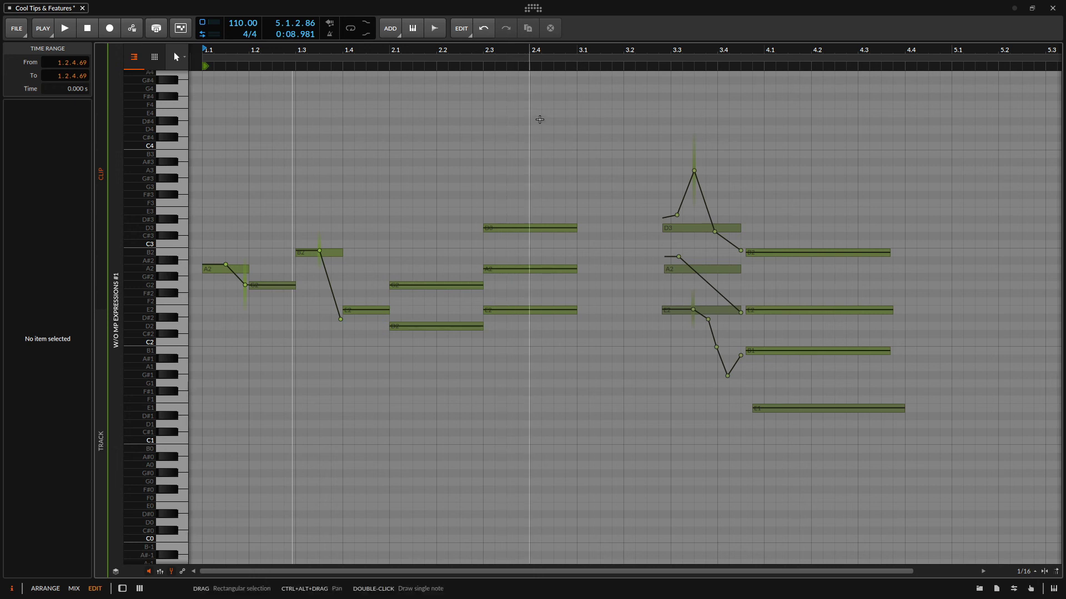
{"action": "left_click_drag", "start_coordinate": [542, 114], "coordinate": [864, 485]}
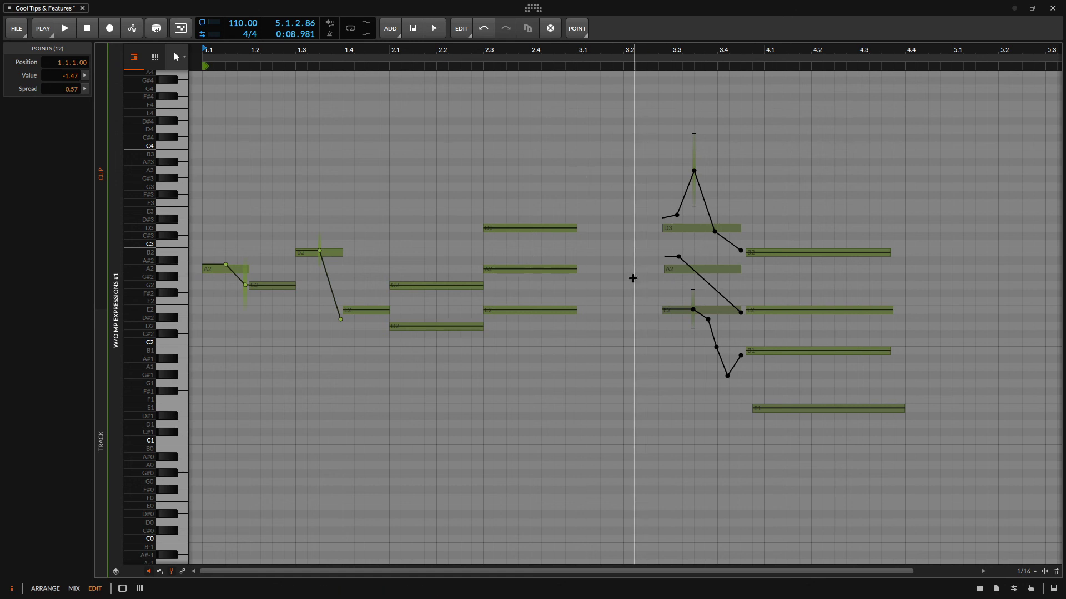
{"action": "left_click", "coordinate": [620, 351]}
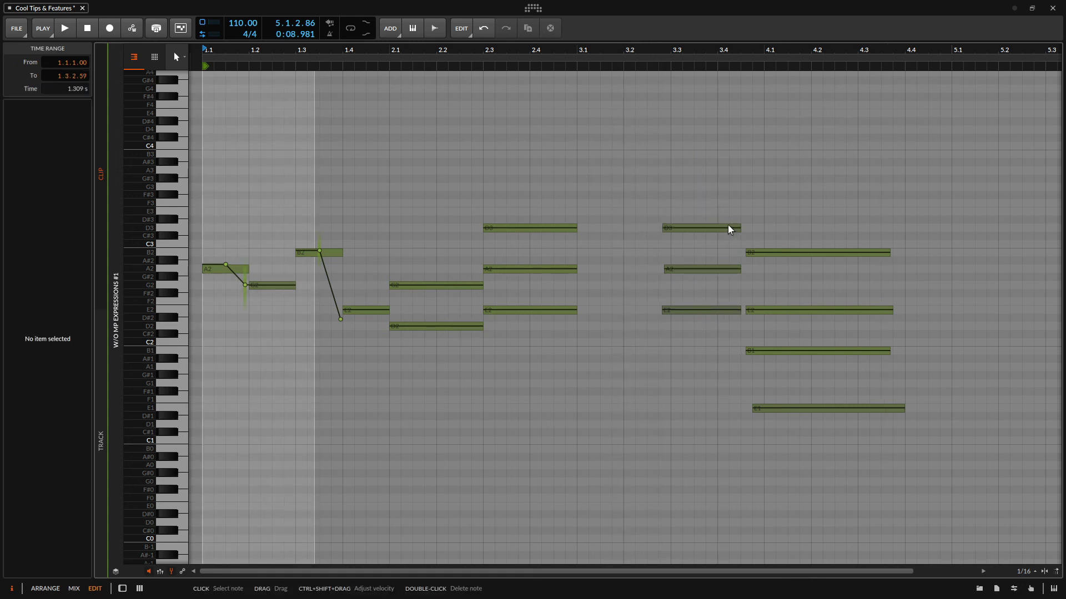
Step: Return to the Arrange layout with Alt+1 and select the W MP Expressions #1 clip
{"action": "key", "text": "alt+1"}
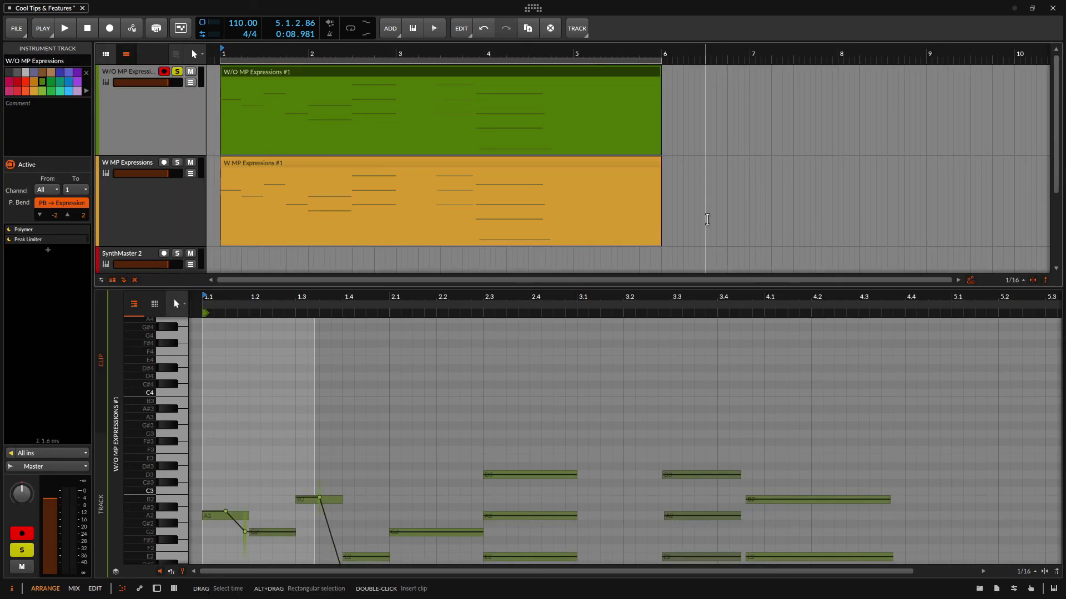
{"action": "key", "text": "Down"}
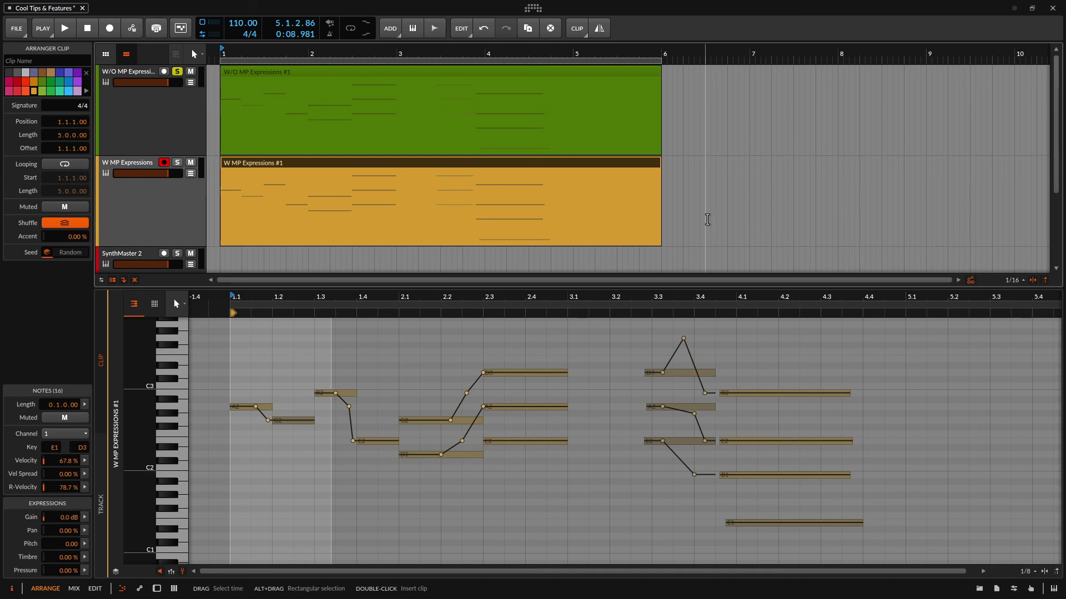